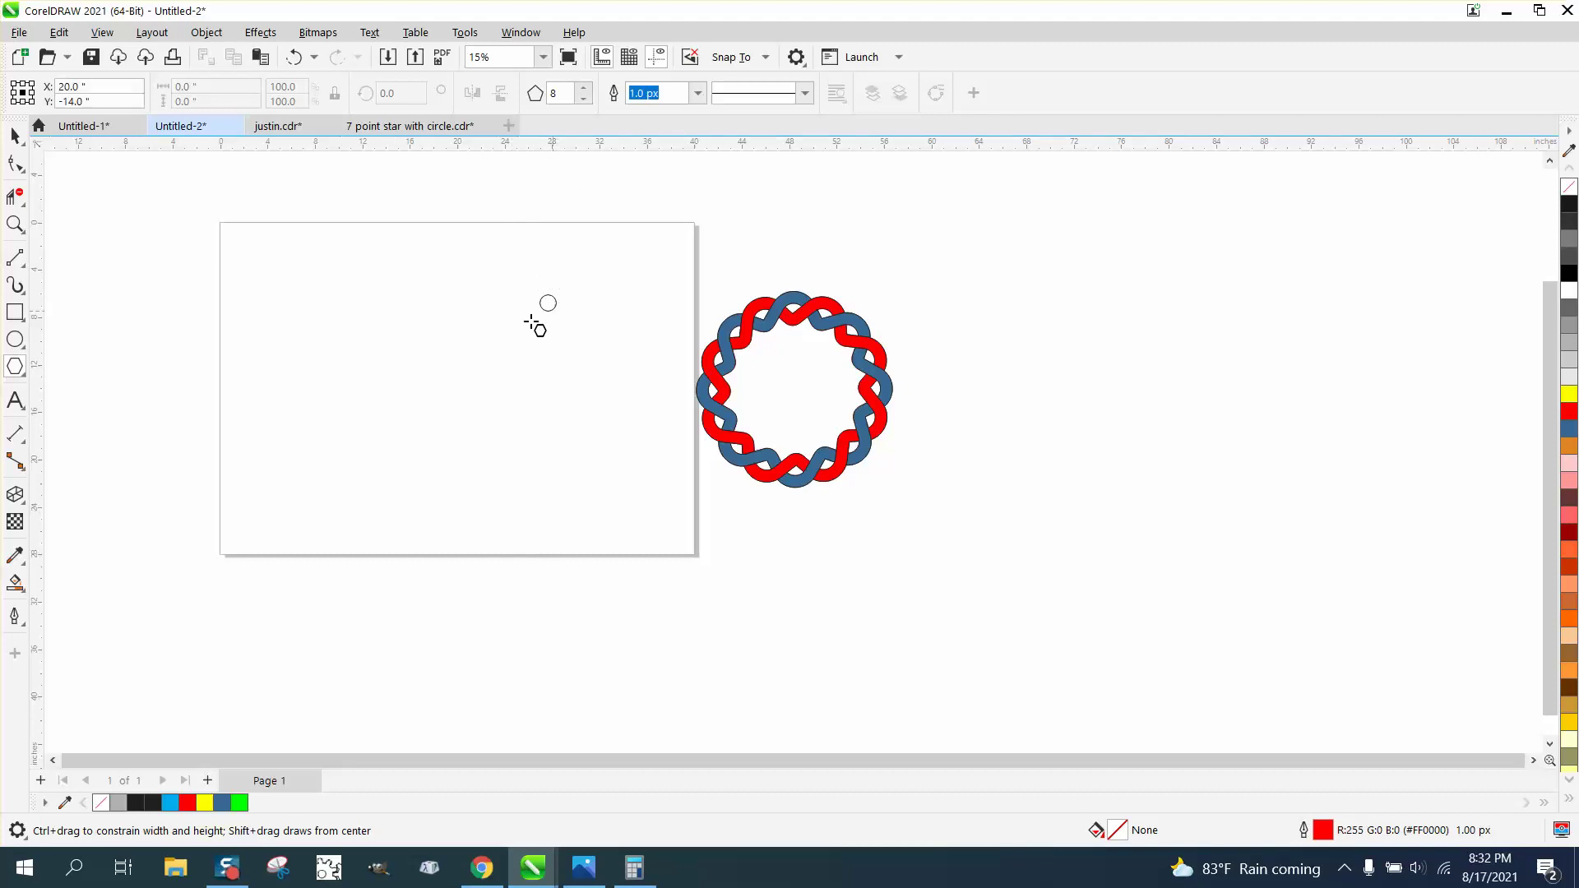
Draw a regular eight-sided polygon about 20 inches across in the middle of the page and rotate it 22.5 degrees.
{"action": "mouse_move", "coordinate": [561, 289]}
{"action": "left_mouse_down"}
{"action": "mouse_move", "coordinate": [362, 476]}
{"action": "mouse_move", "coordinate": [327, 539]}
{"action": "left_mouse_up"}
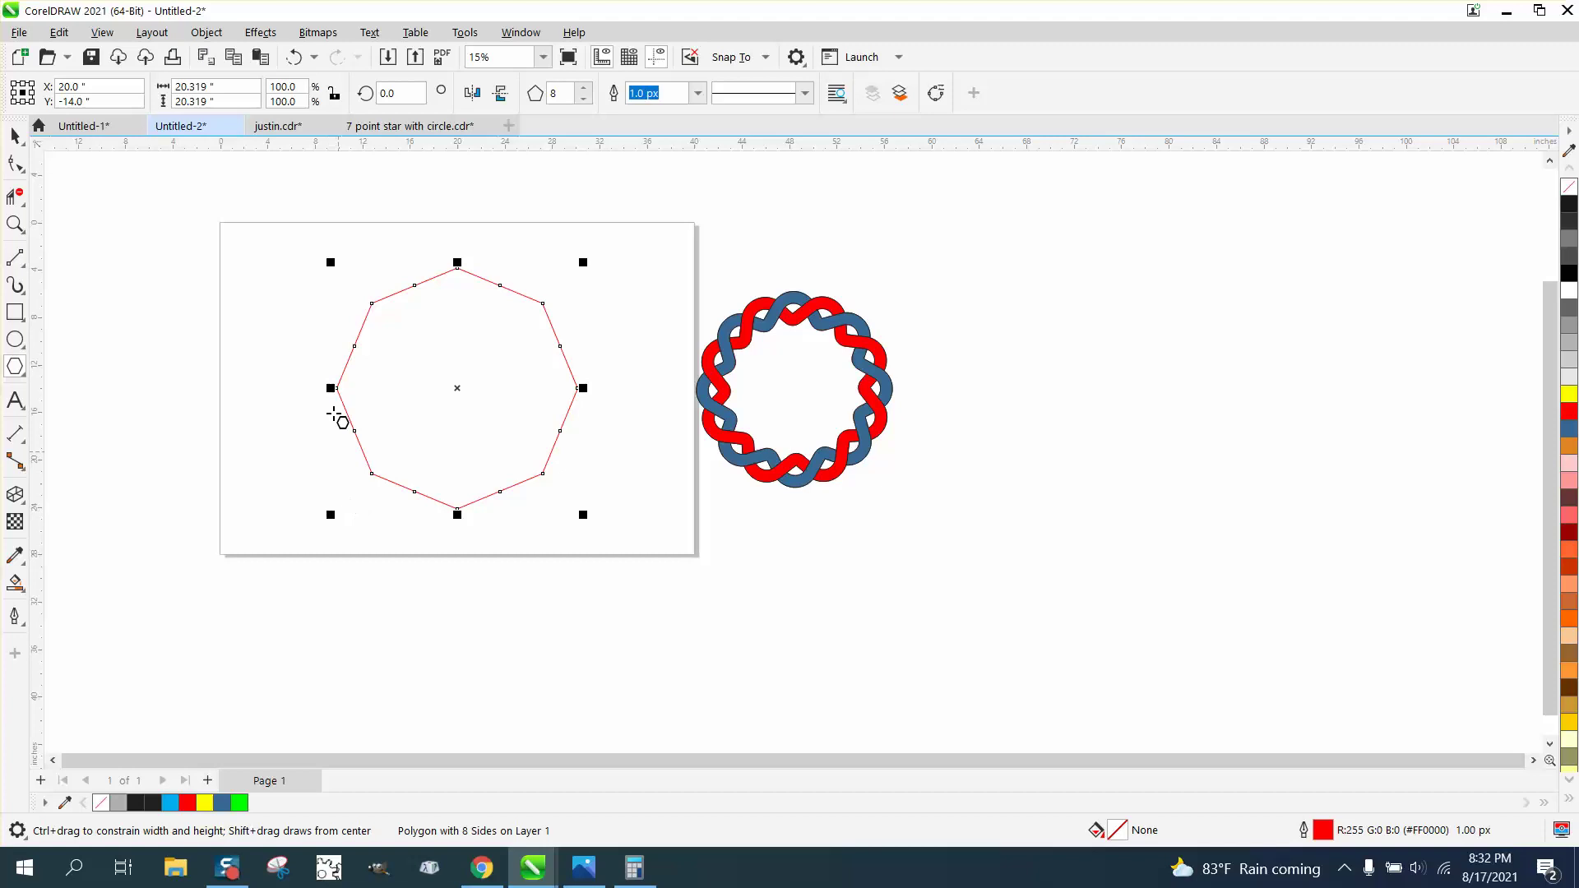
{"action": "left_click", "coordinate": [407, 94]}
{"action": "type", "text": "22.5"}
{"action": "key", "text": "Return"}
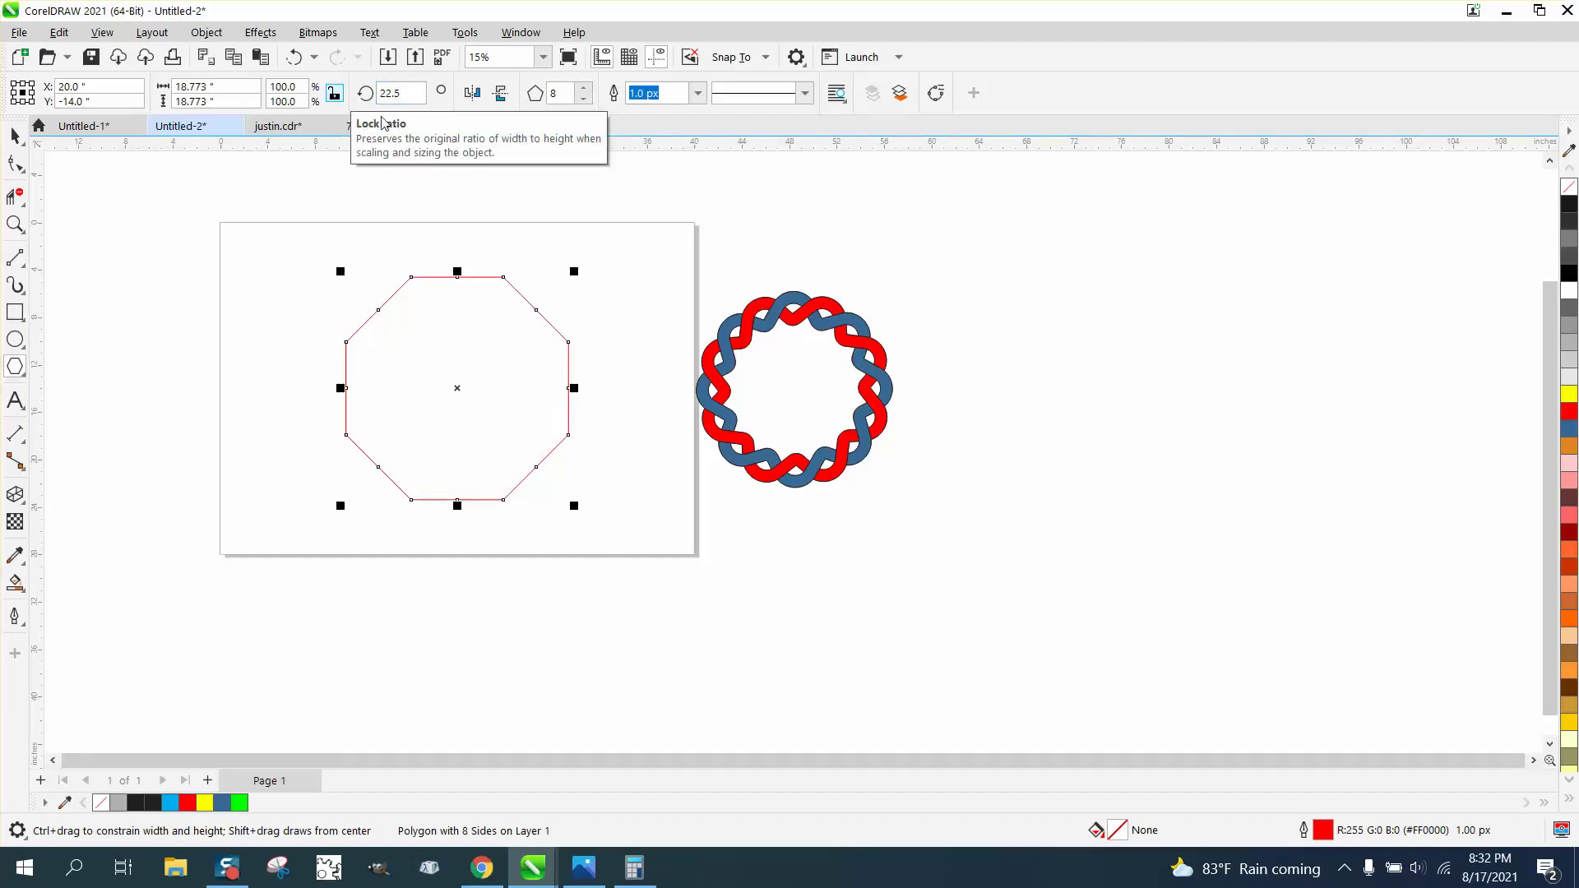
Pull the midpoint node of the octagon's top edge inward to turn it into a symmetrical eight-pointed star.
{"action": "left_click", "coordinate": [15, 164]}
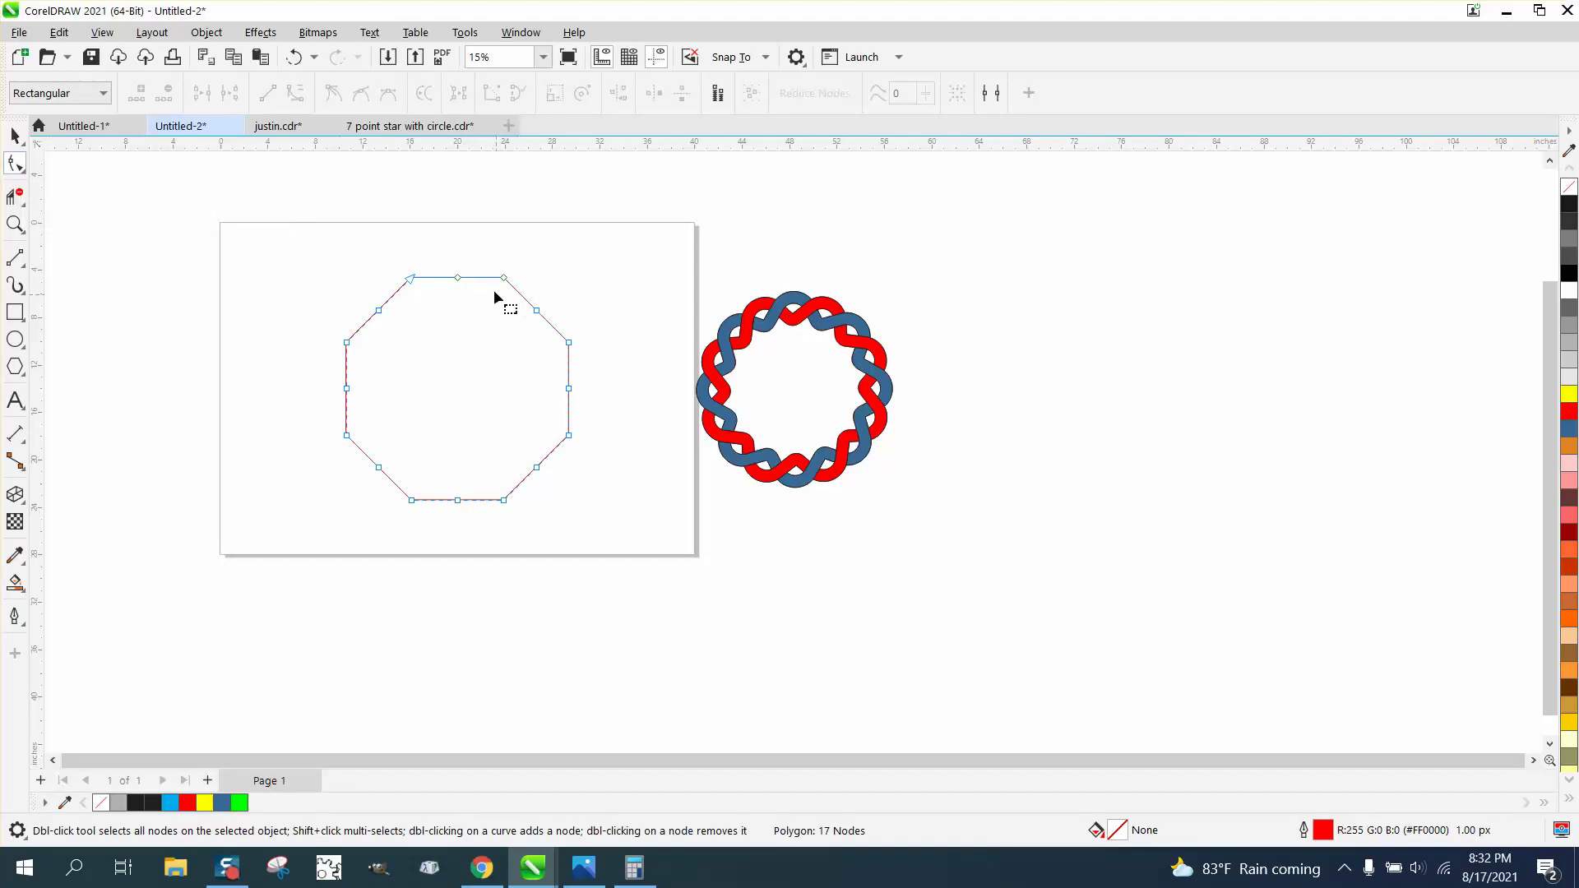
{"action": "left_click", "coordinate": [457, 278]}
{"action": "left_click_drag", "start_coordinate": [458, 280], "coordinate": [458, 333]}
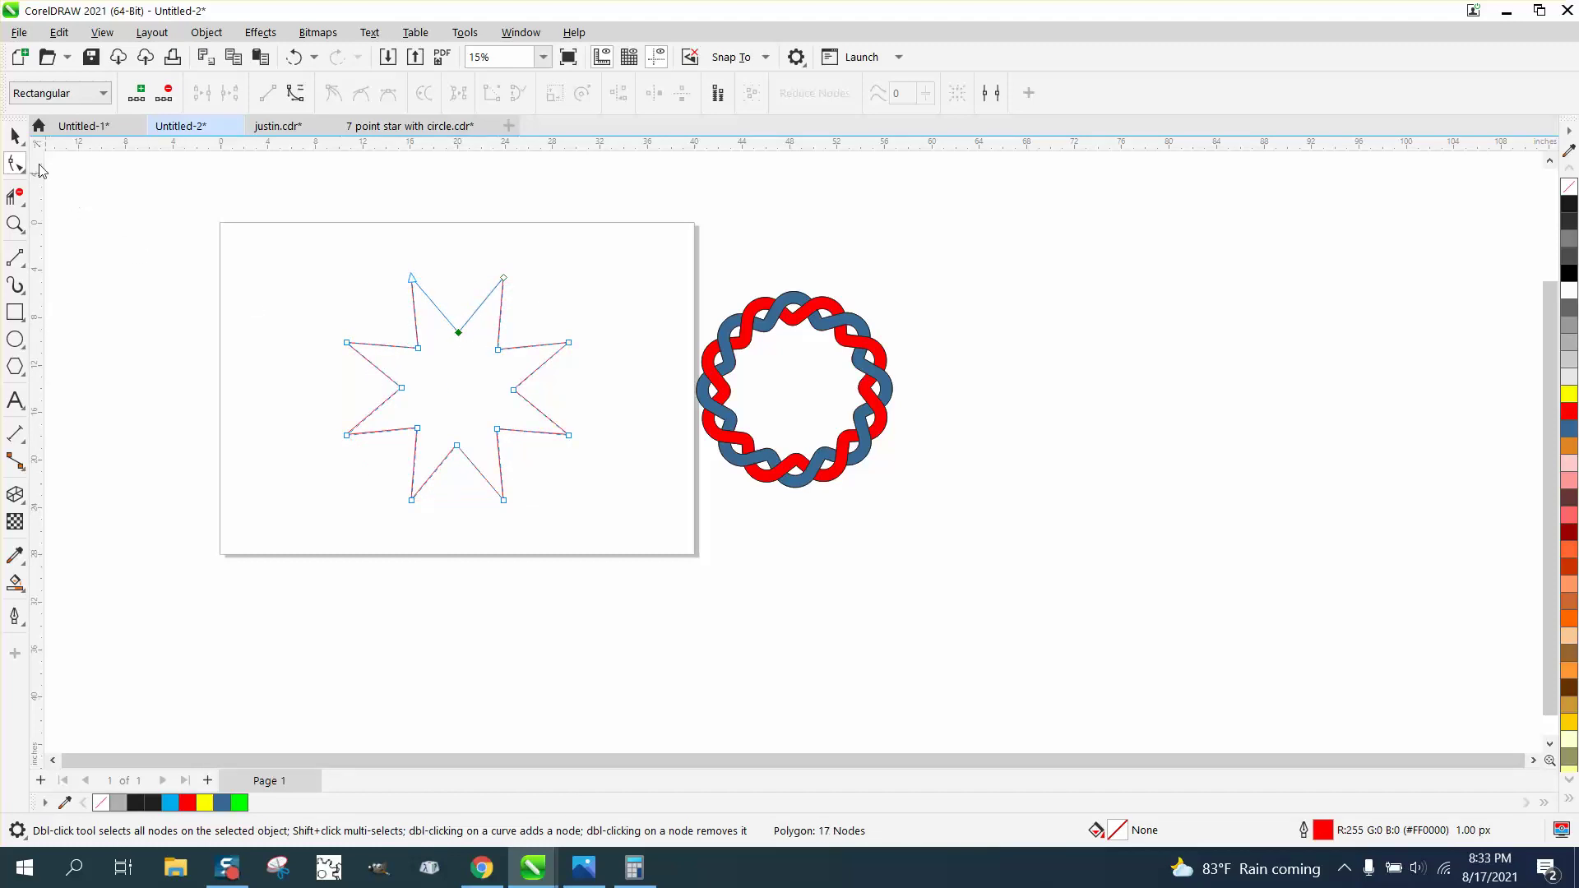
{"action": "left_click", "coordinate": [15, 135]}
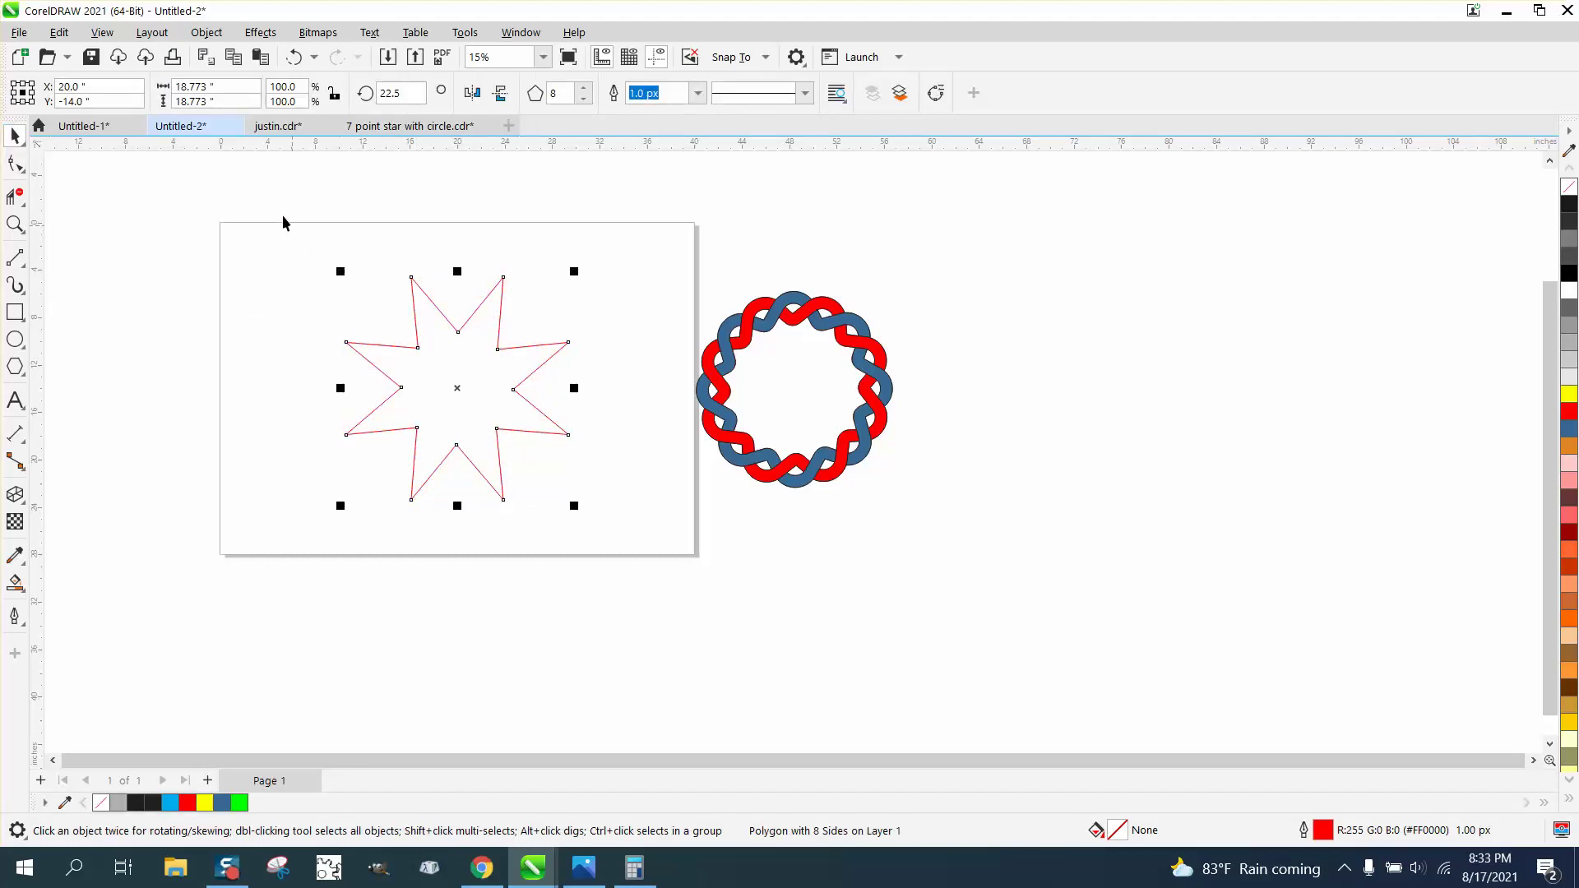
Convert the star to curves and open the Corners docker with all of its nodes selected.
{"action": "left_click", "coordinate": [206, 32]}
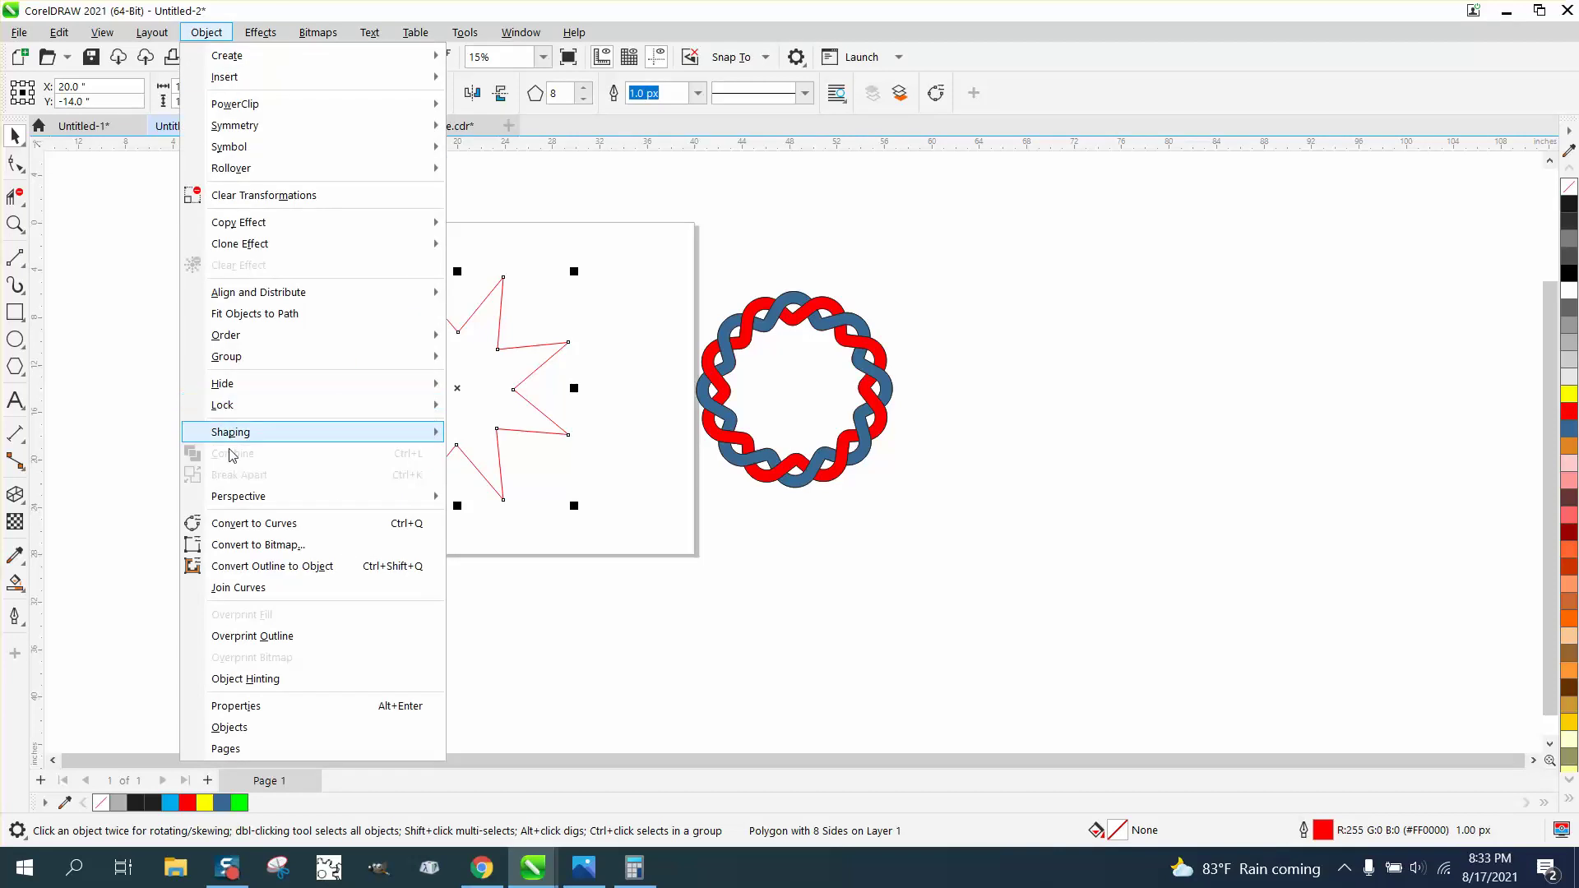
{"action": "left_click", "coordinate": [240, 523]}
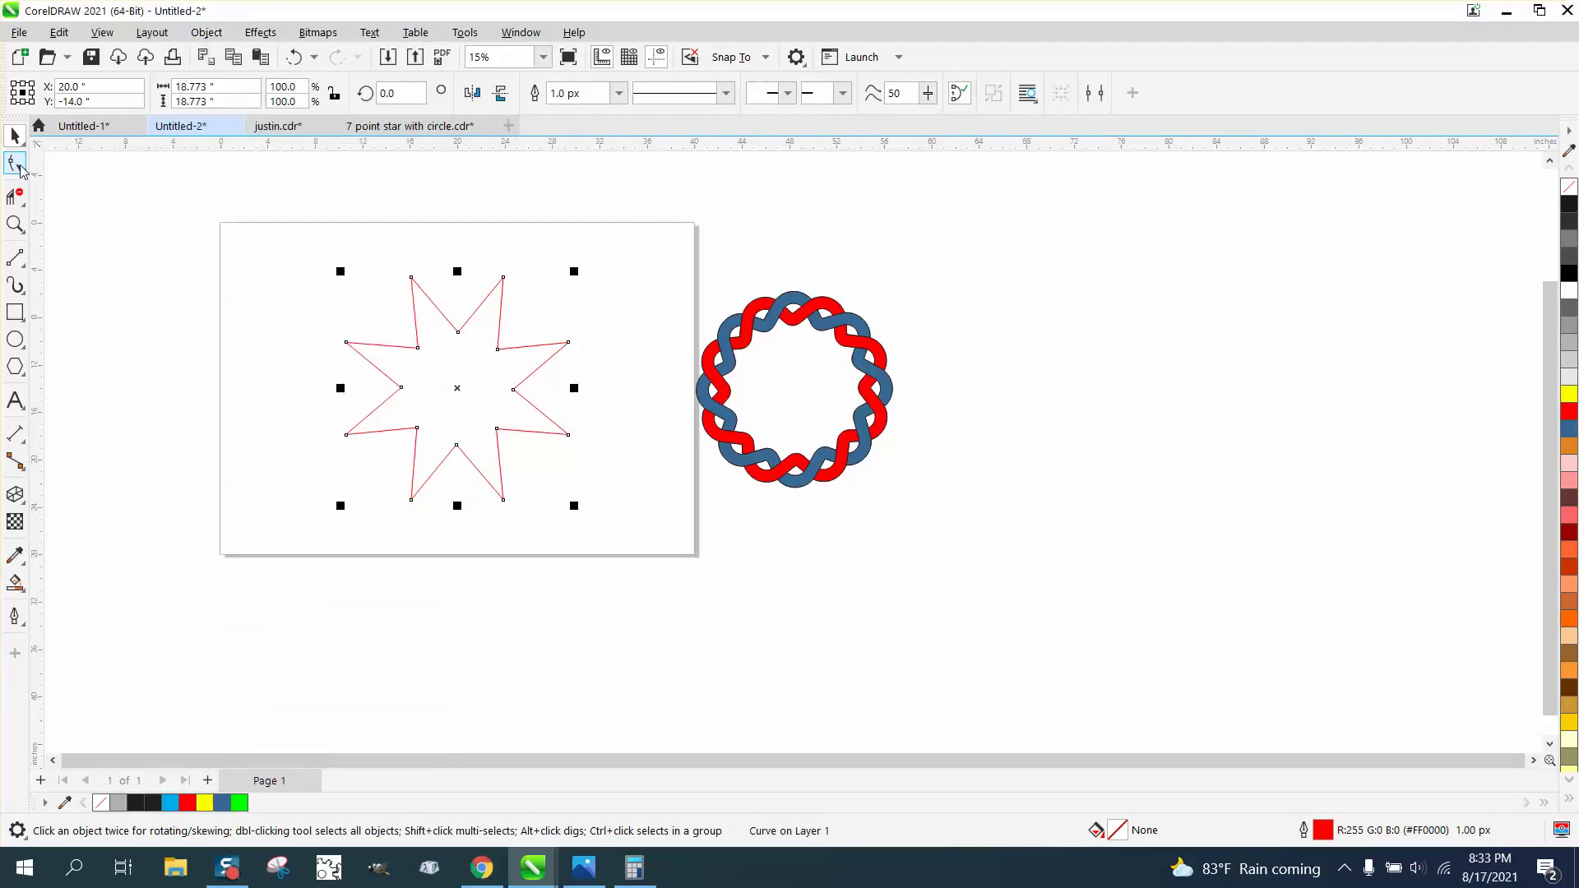
{"action": "left_click", "coordinate": [16, 163]}
{"action": "left_click_drag", "start_coordinate": [598, 515], "coordinate": [600, 517]}
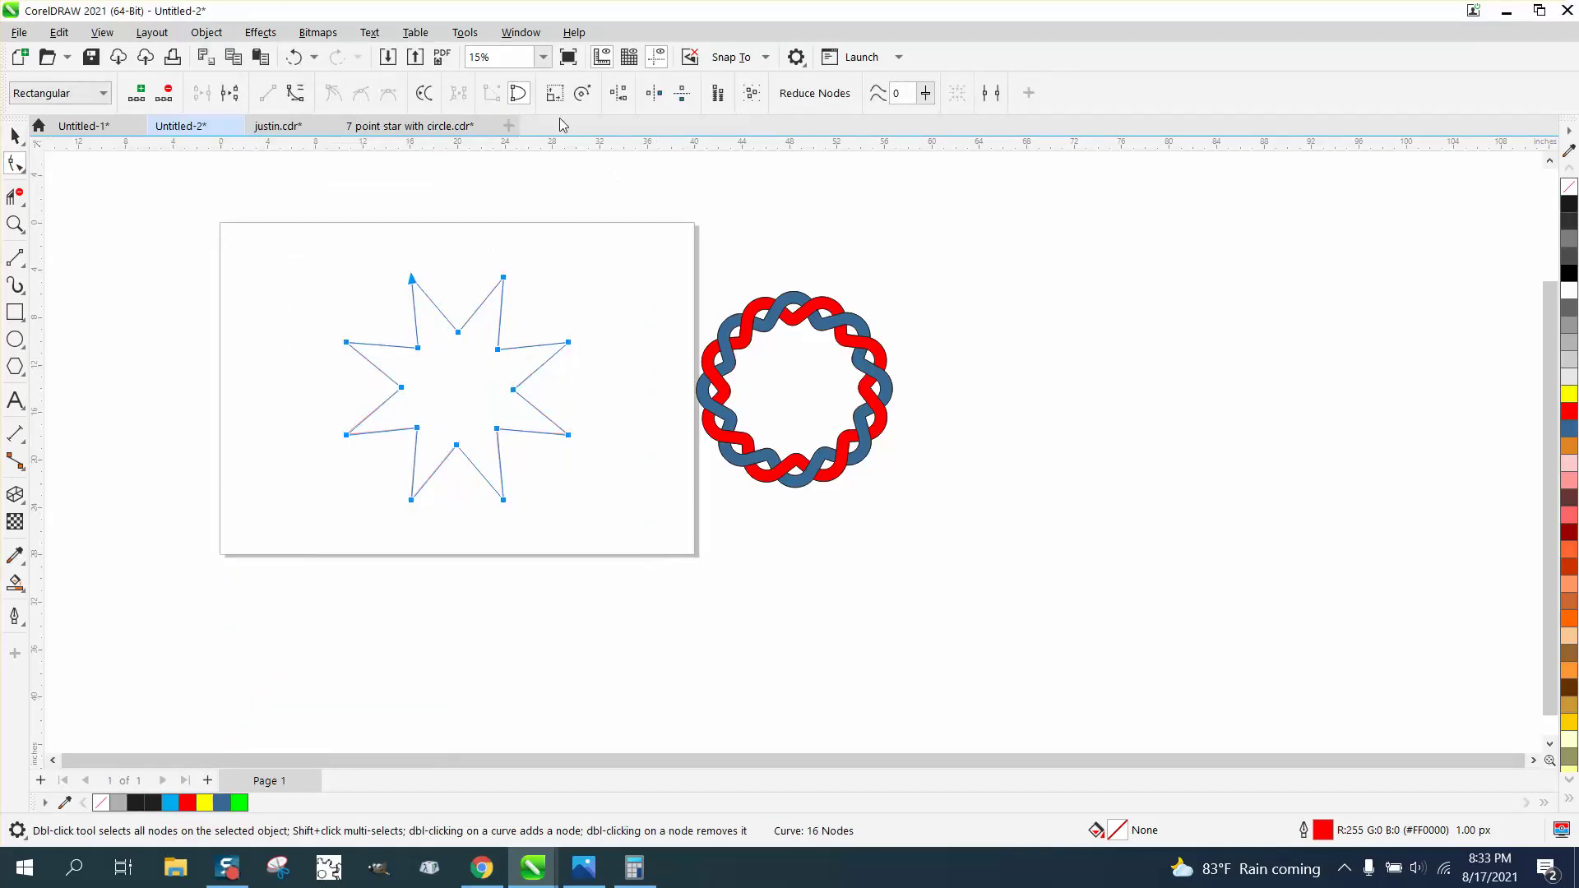
{"action": "left_click", "coordinate": [519, 34]}
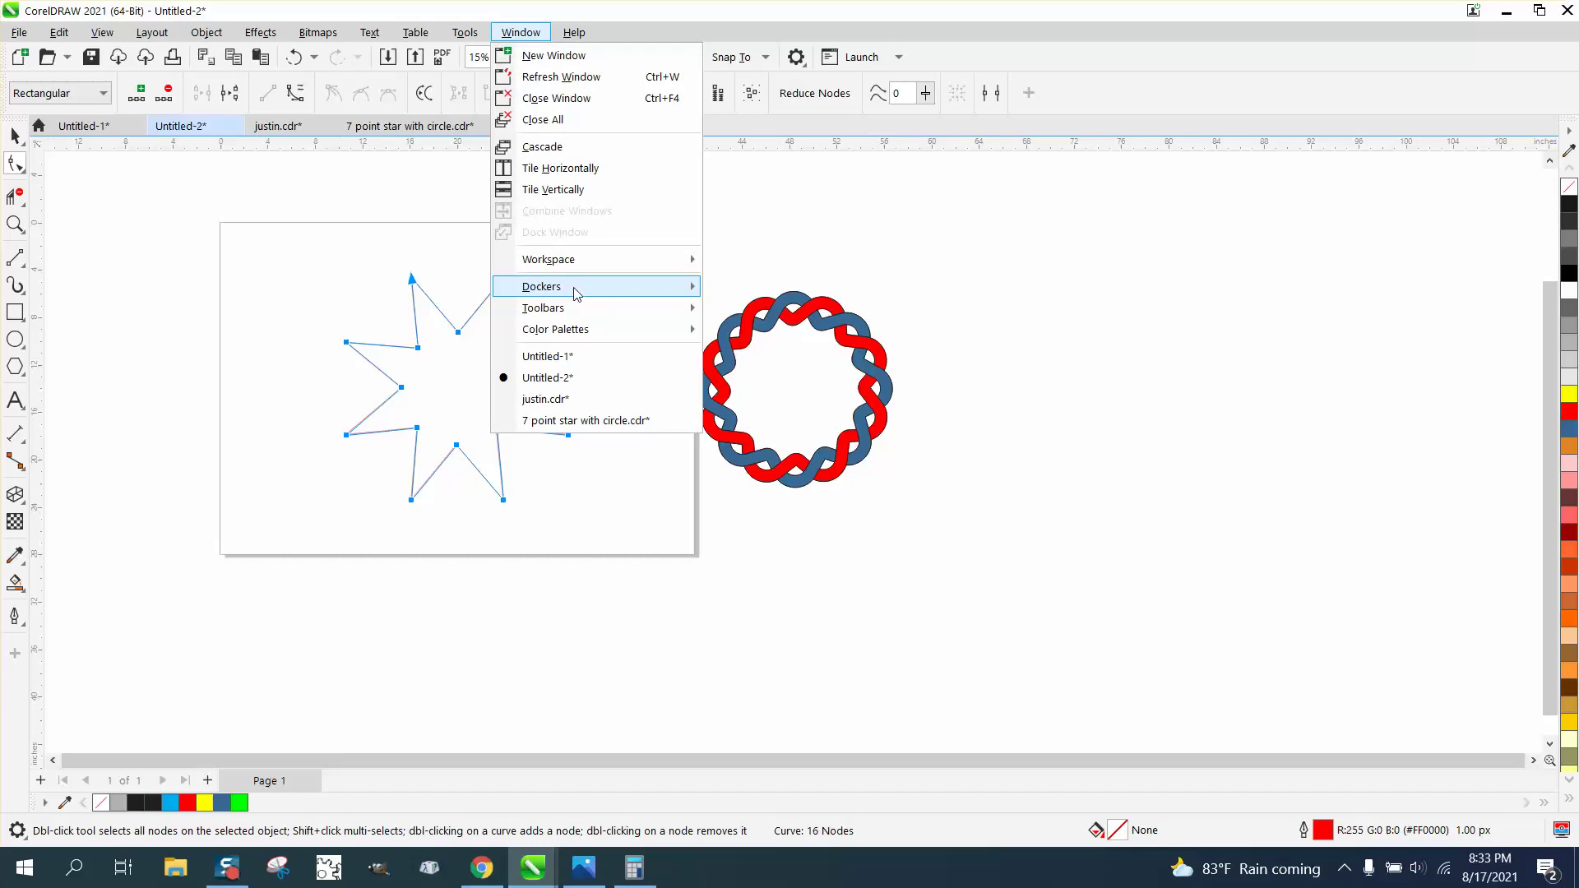
{"action": "mouse_move", "coordinate": [575, 289]}
{"action": "left_click", "coordinate": [787, 434]}
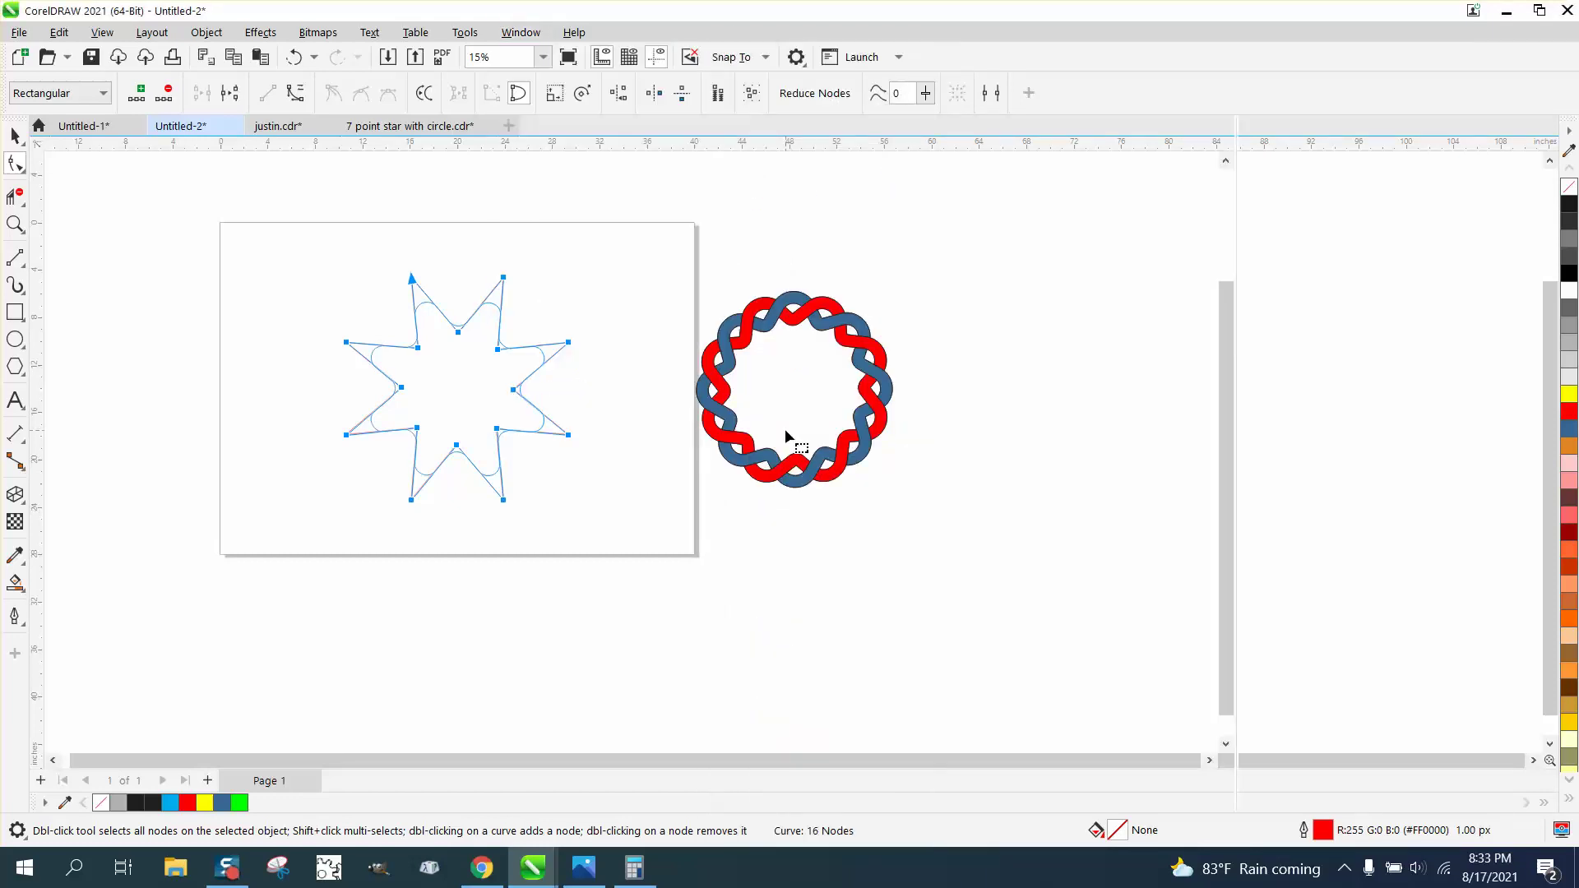
Try filleting all of the star's corners with a 1.0-inch radius and undo it.
{"action": "left_click", "coordinate": [1484, 332]}
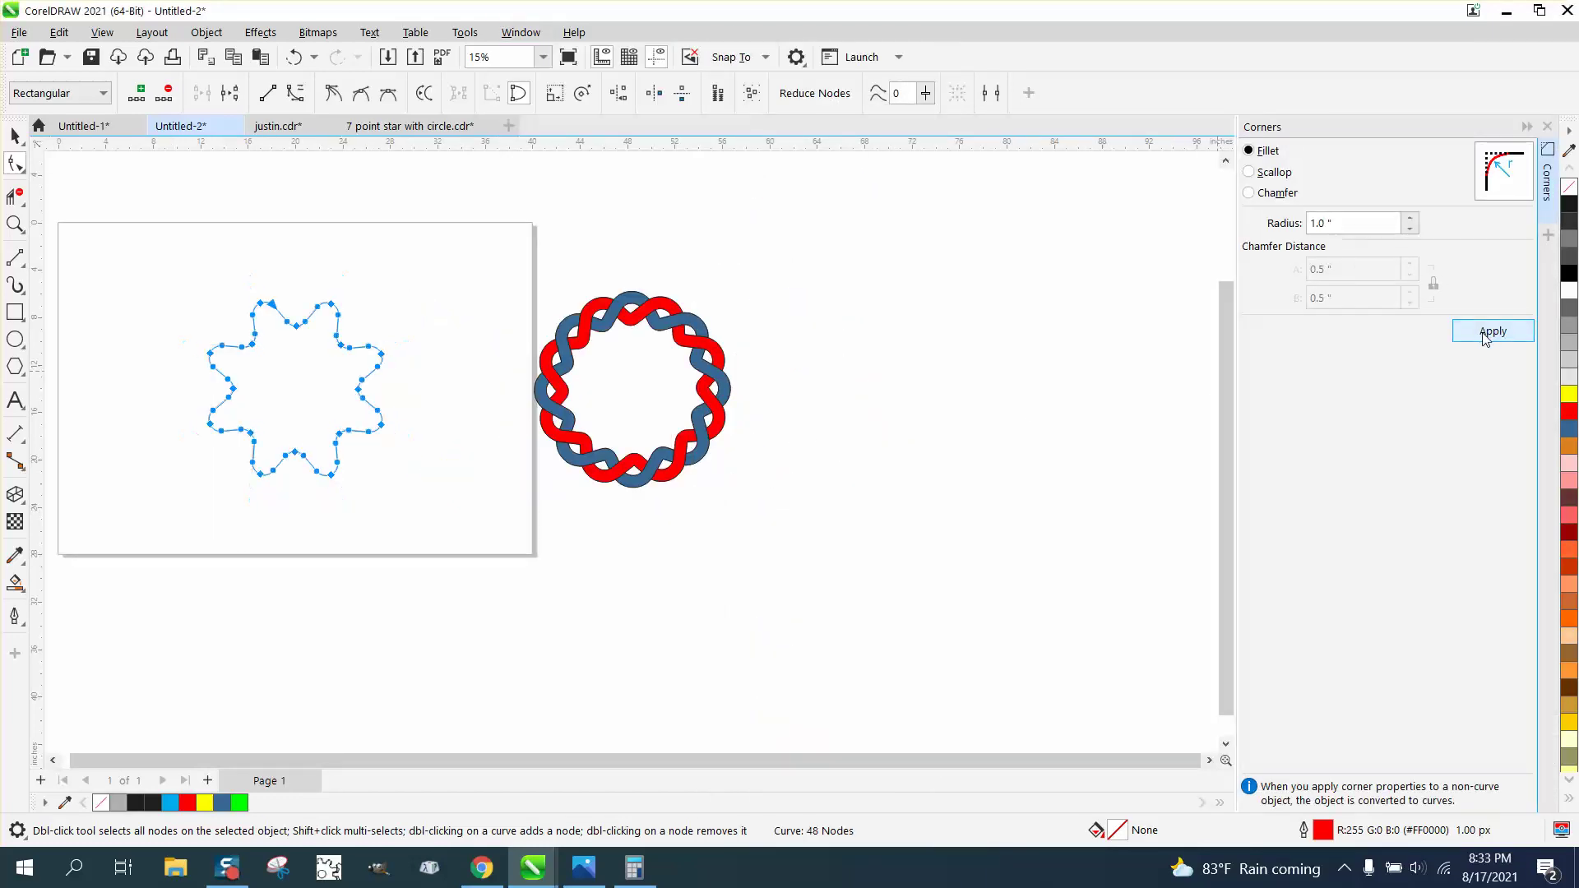
{"action": "left_click", "coordinate": [15, 135]}
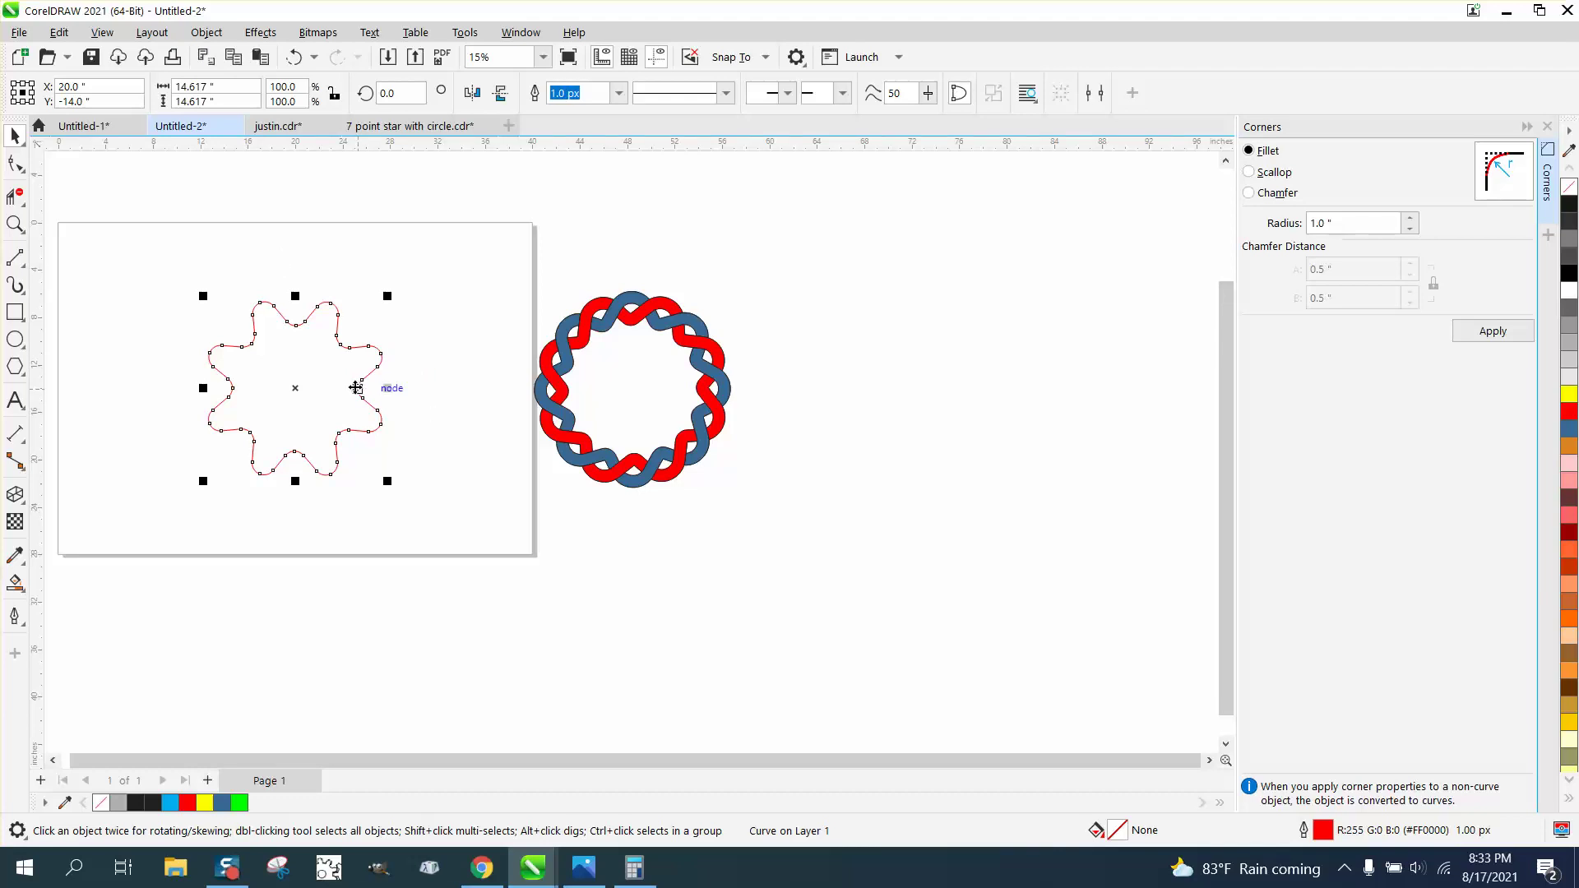
{"action": "left_click", "coordinate": [293, 57]}
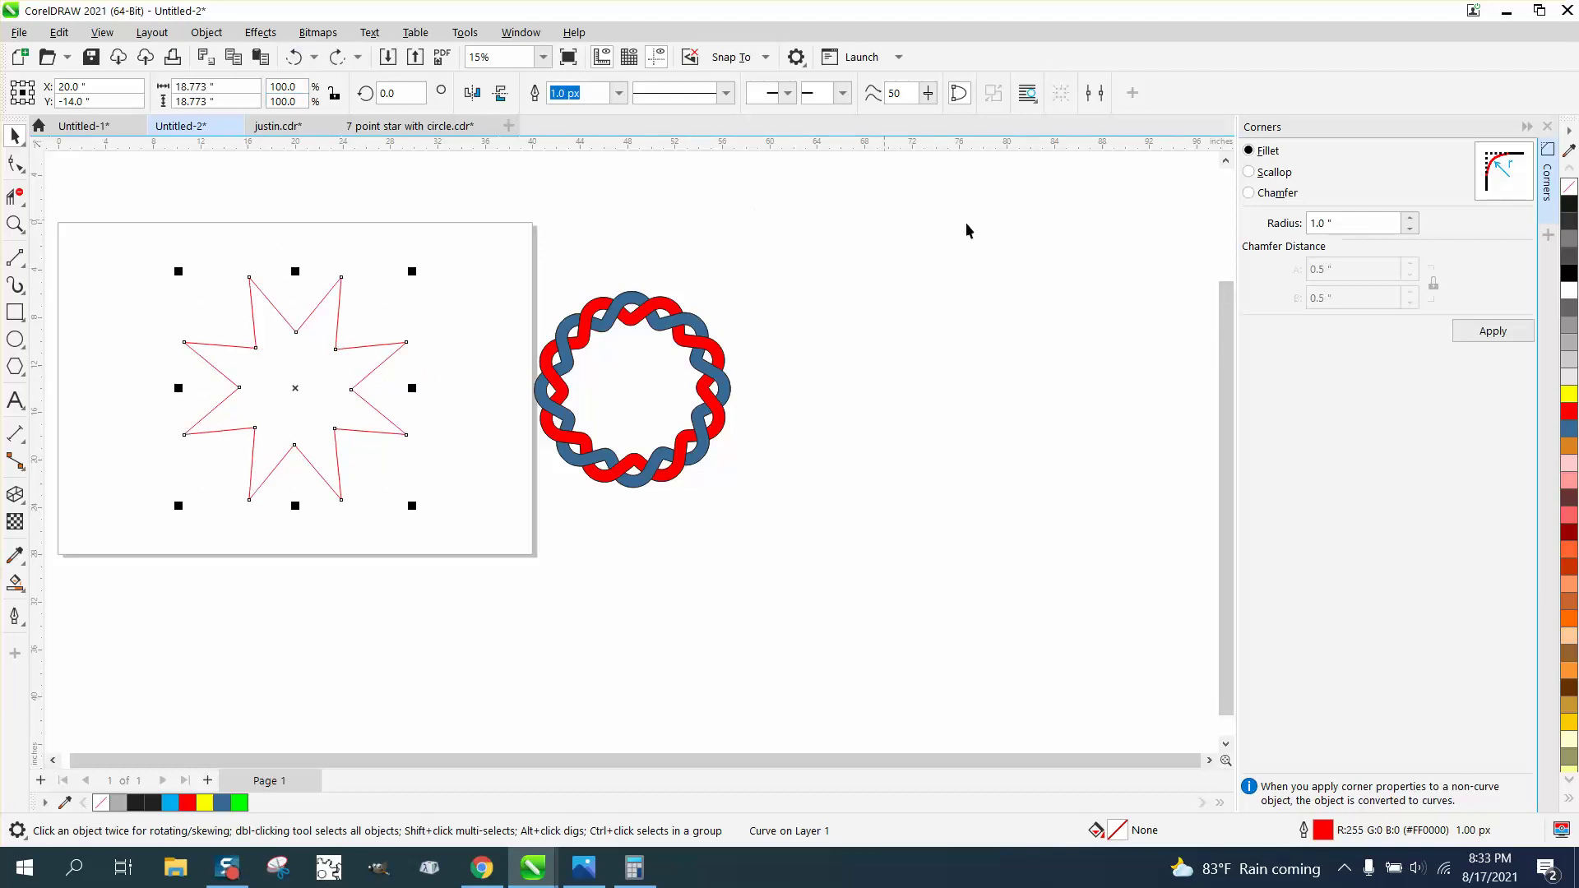
Try a 0.5-inch fillet radius on the star's corners and undo it.
{"action": "double_click", "coordinate": [1349, 223]}
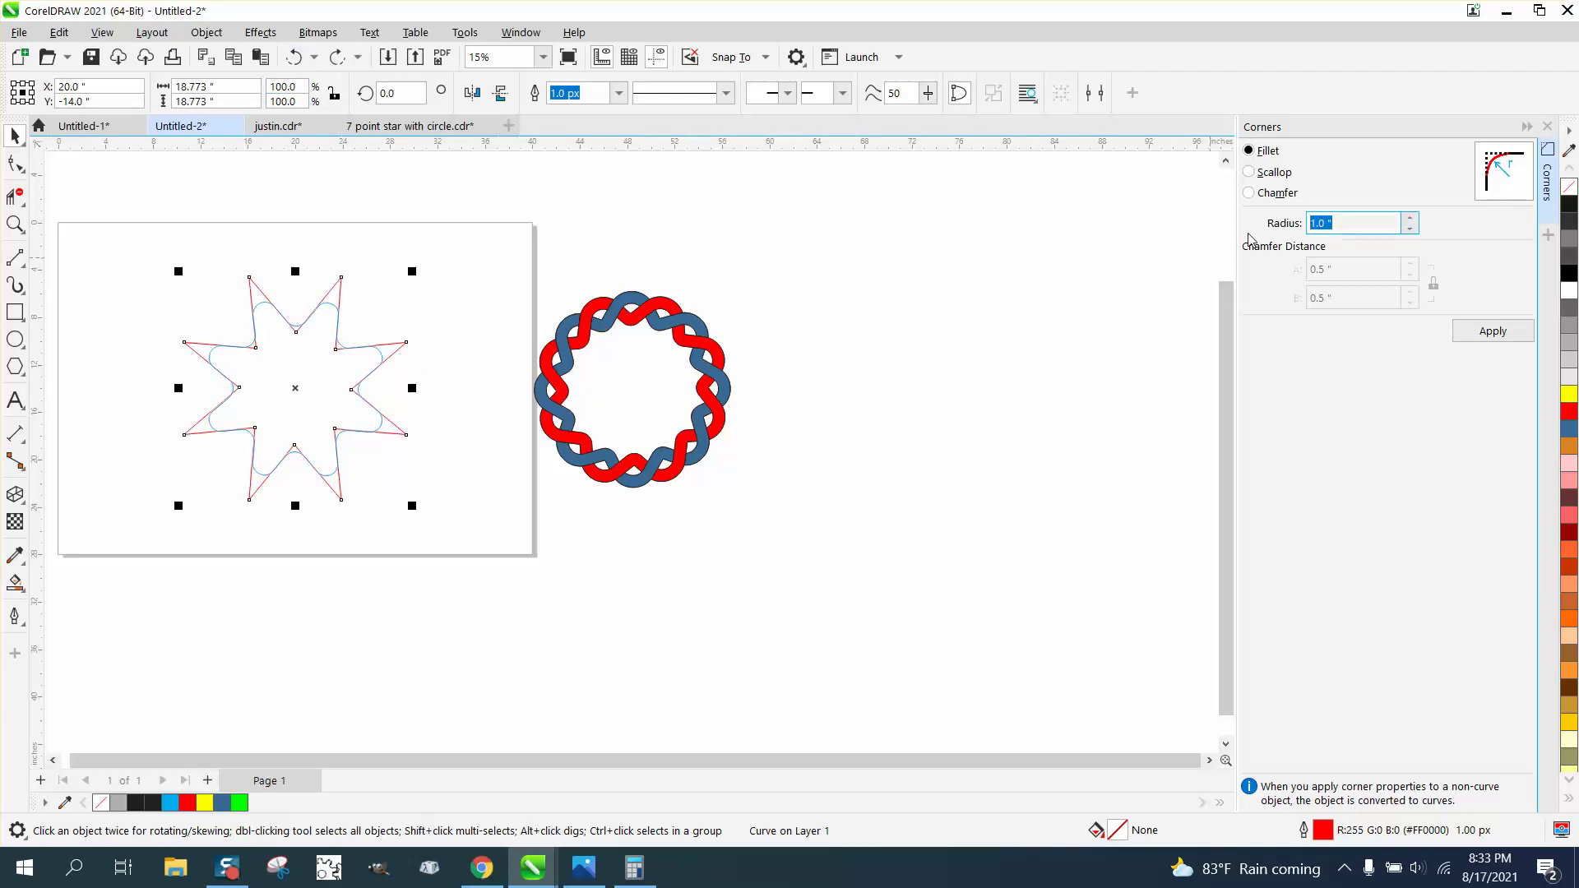
{"action": "type", "text": ".5"}
{"action": "key", "text": "Return"}
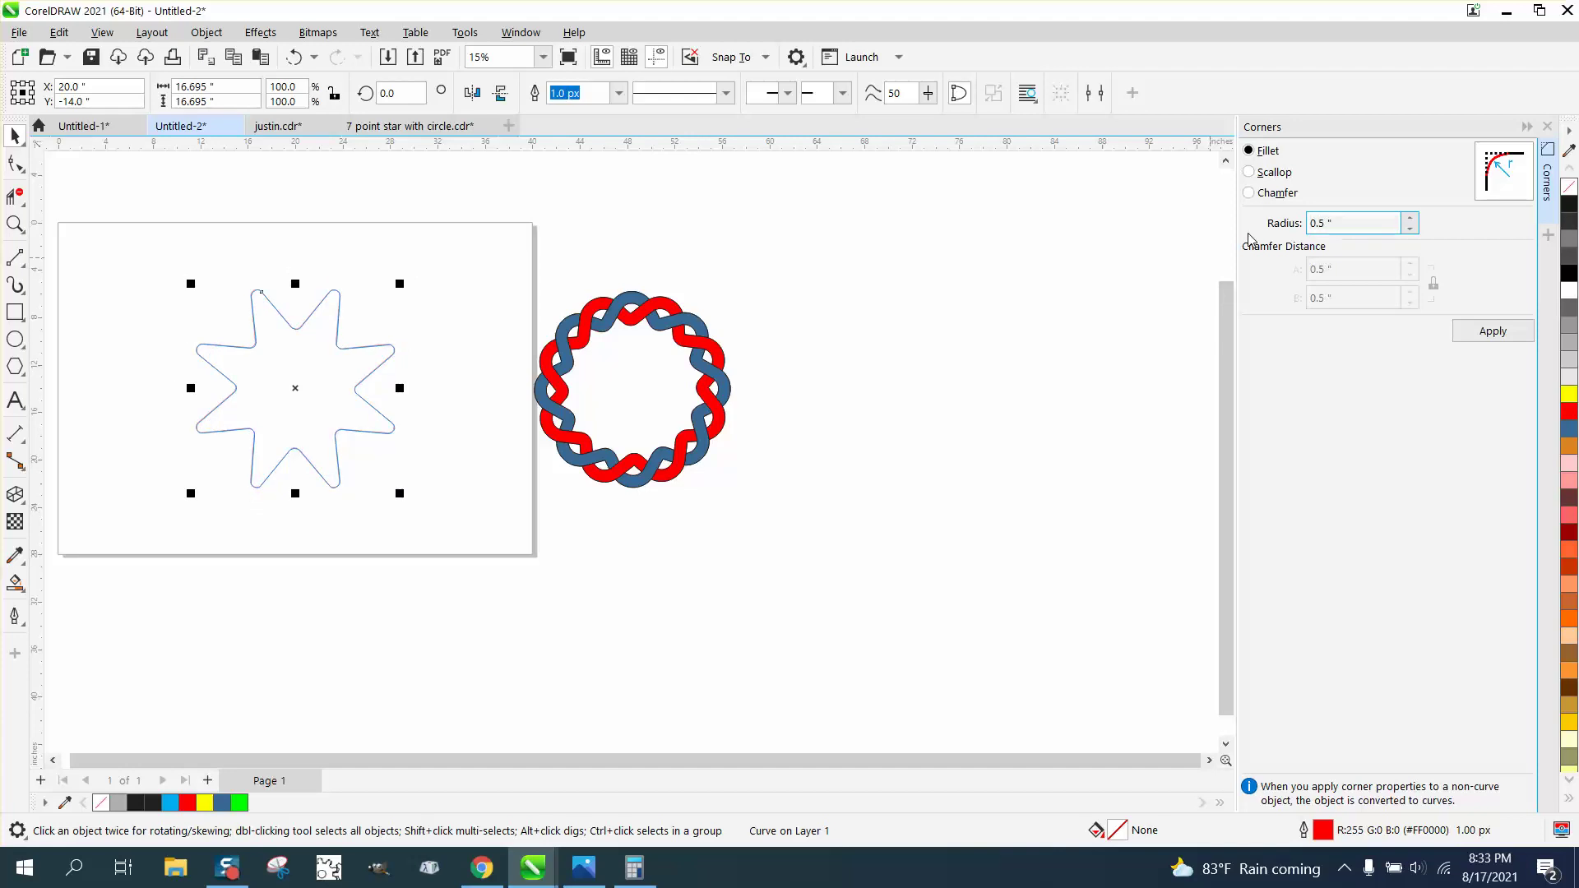
{"action": "left_click", "coordinate": [294, 56]}
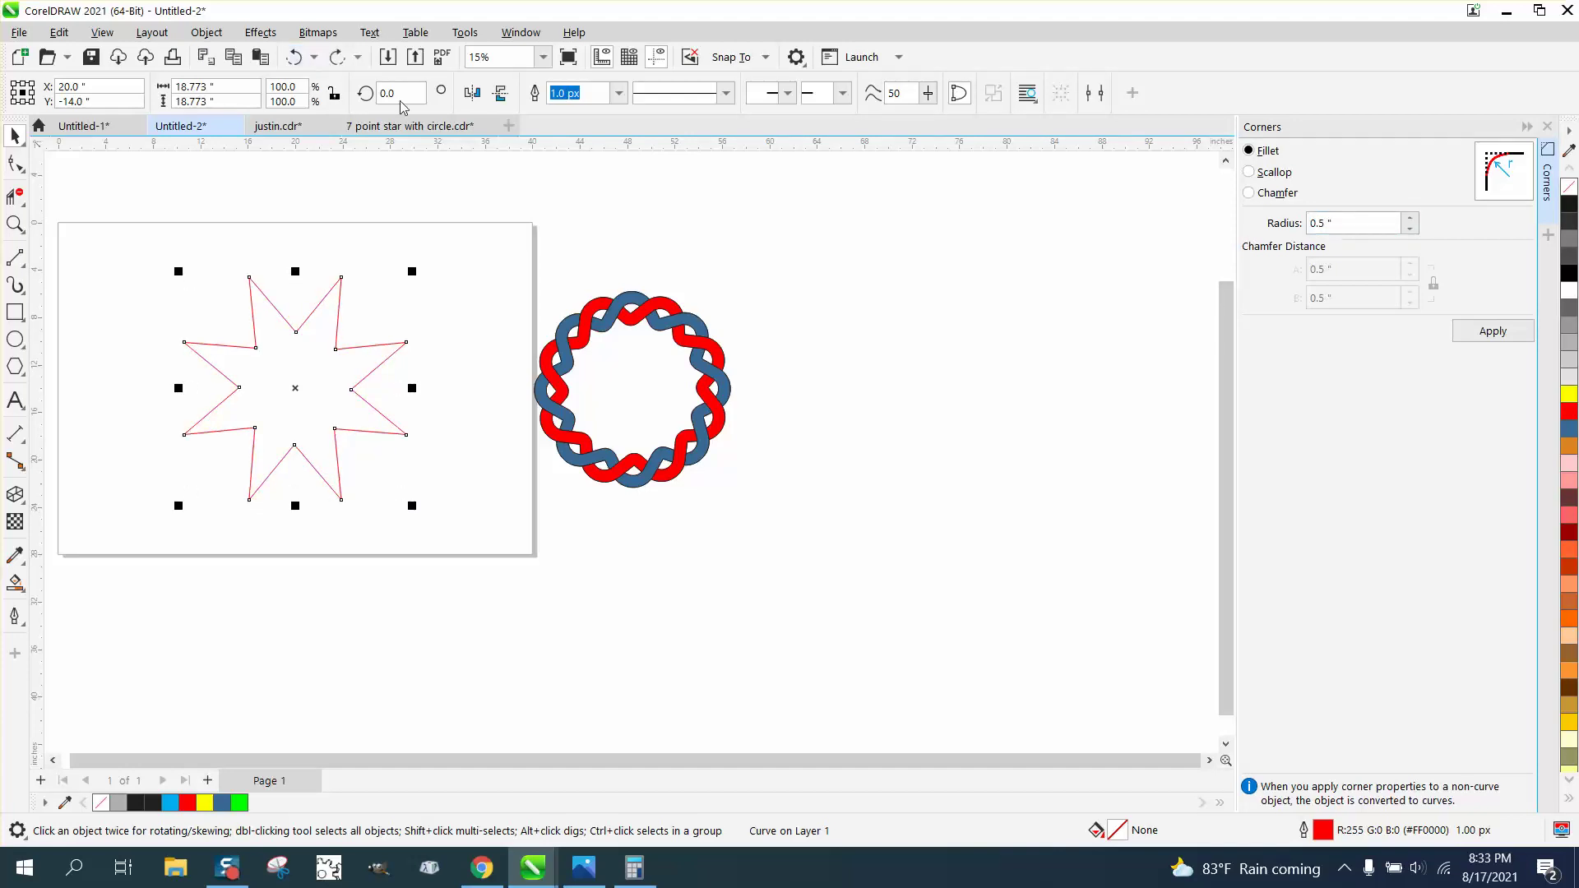
Fillet the star's corners with a 1.5-inch radius and dismiss the short-edge warning.
{"action": "left_click", "coordinate": [1355, 222]}
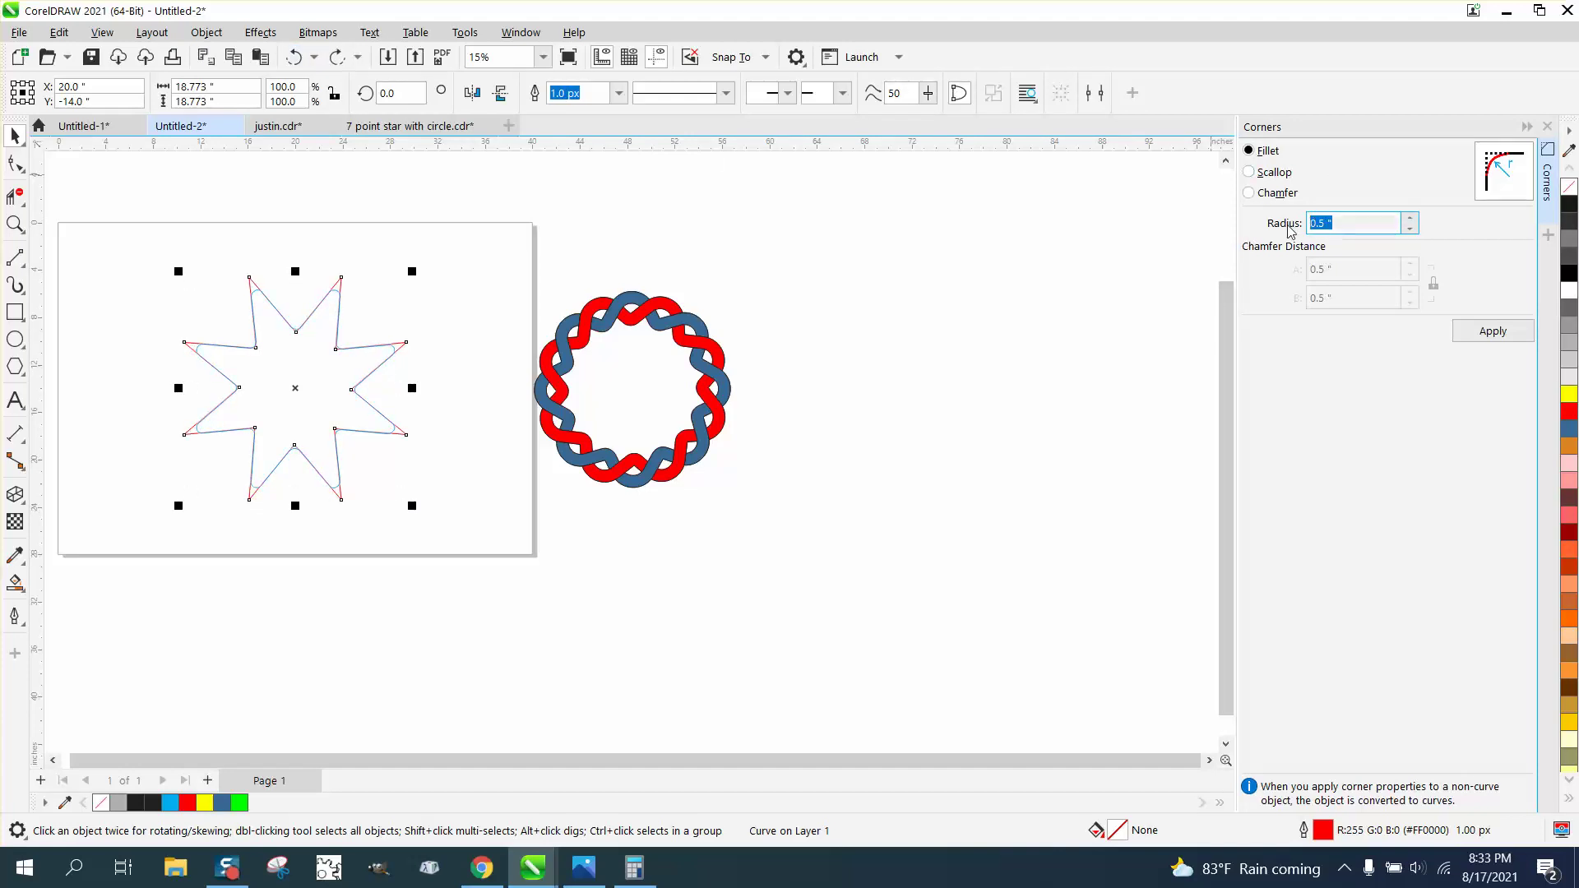
{"action": "type", "text": "1.5"}
{"action": "key", "text": "Return"}
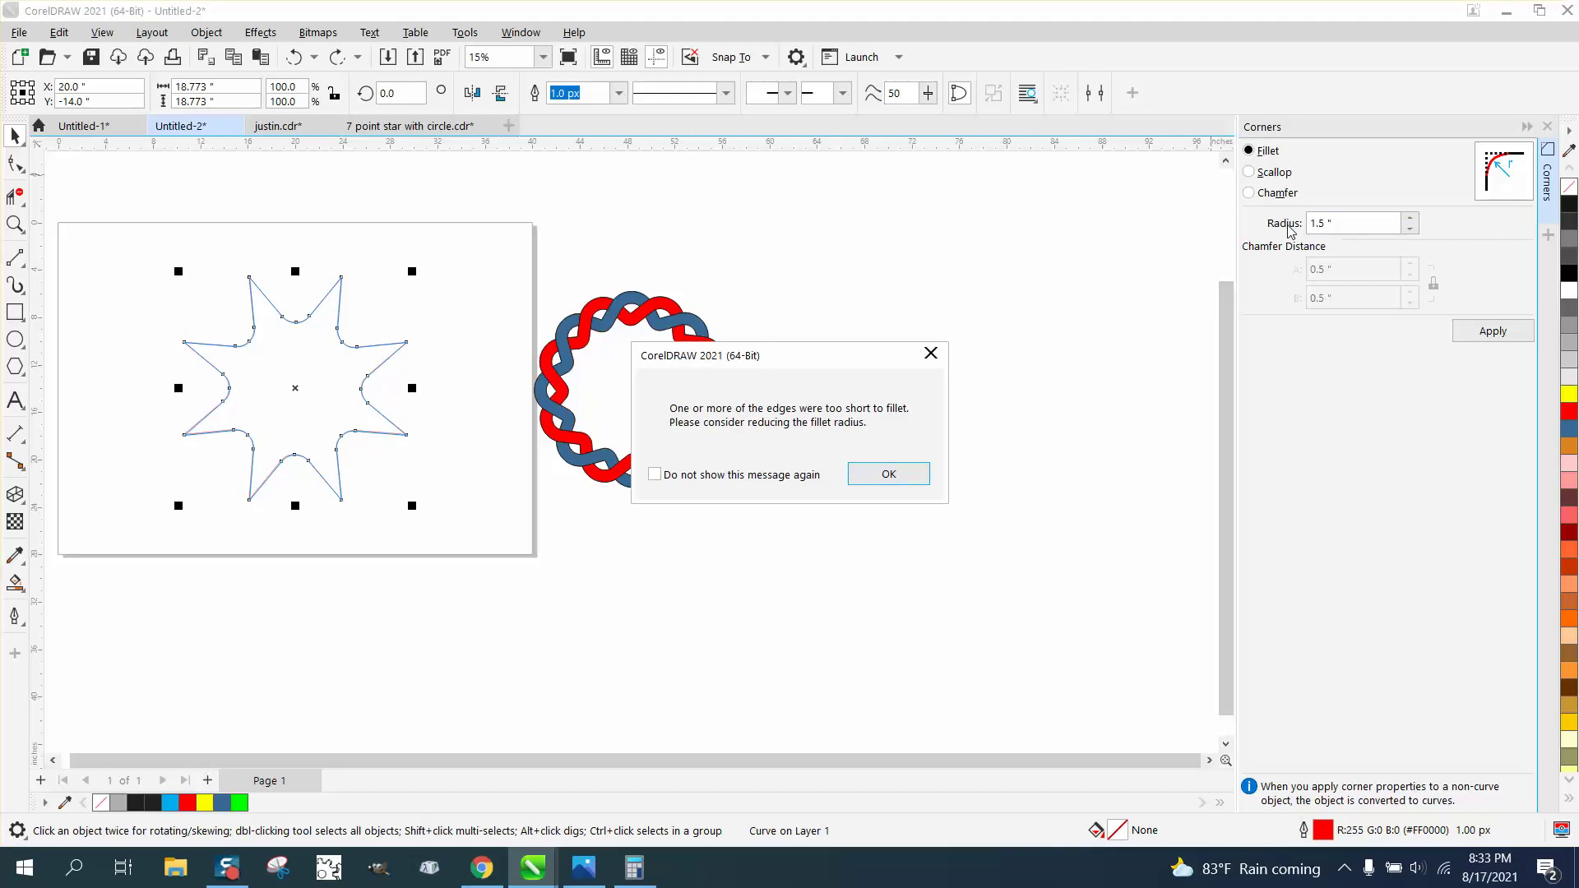
{"action": "left_click", "coordinate": [892, 471]}
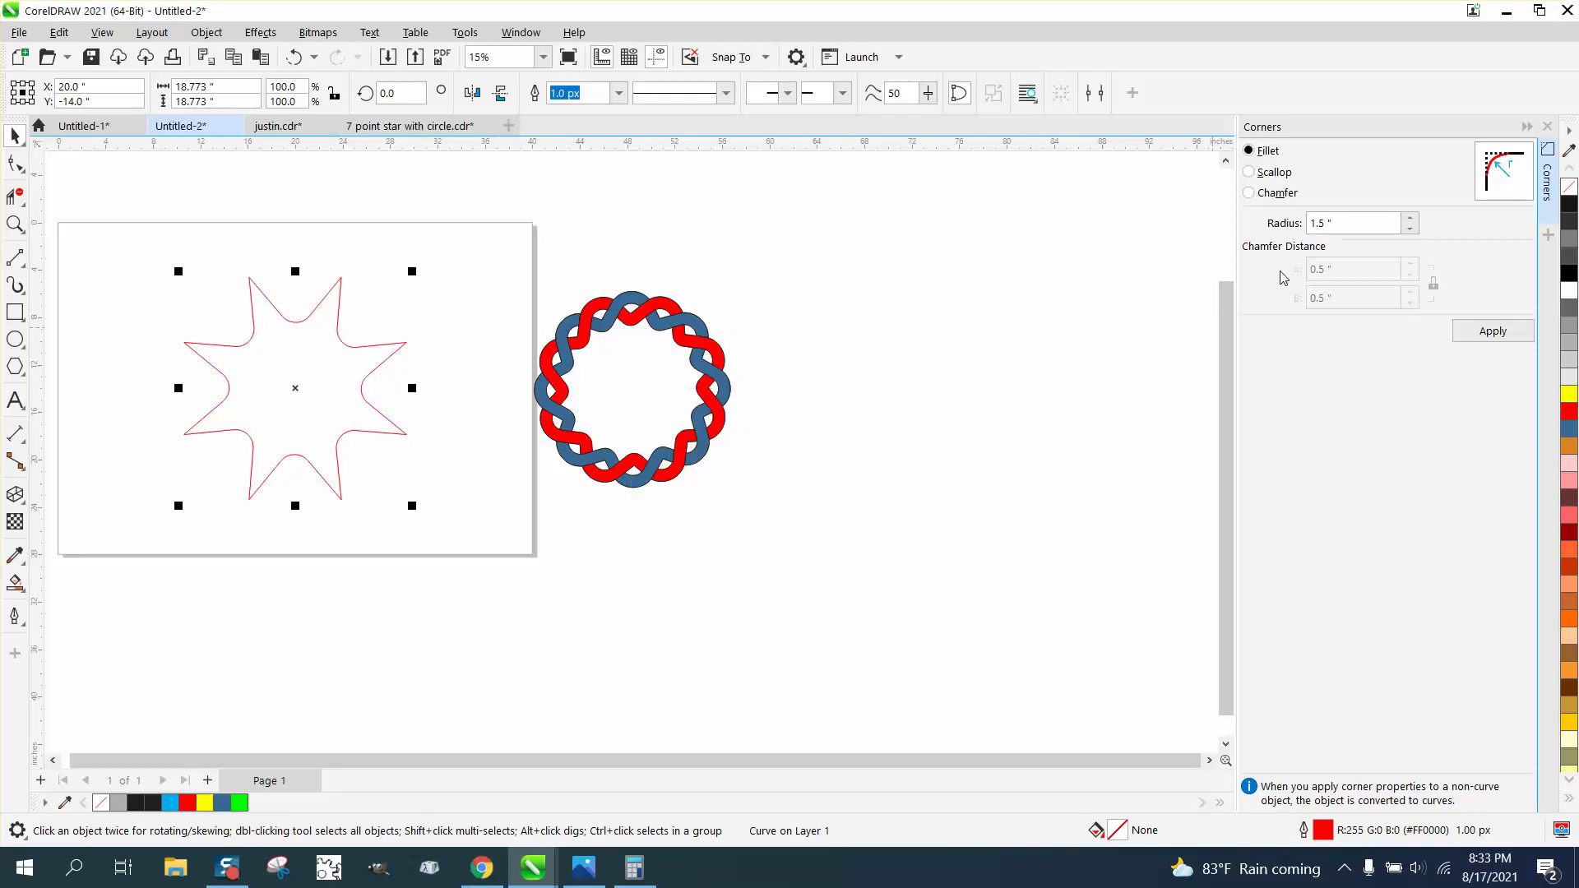
Fillet the star's remaining sharp outer points with a 1.0-inch radius.
{"action": "left_click", "coordinate": [1286, 223]}
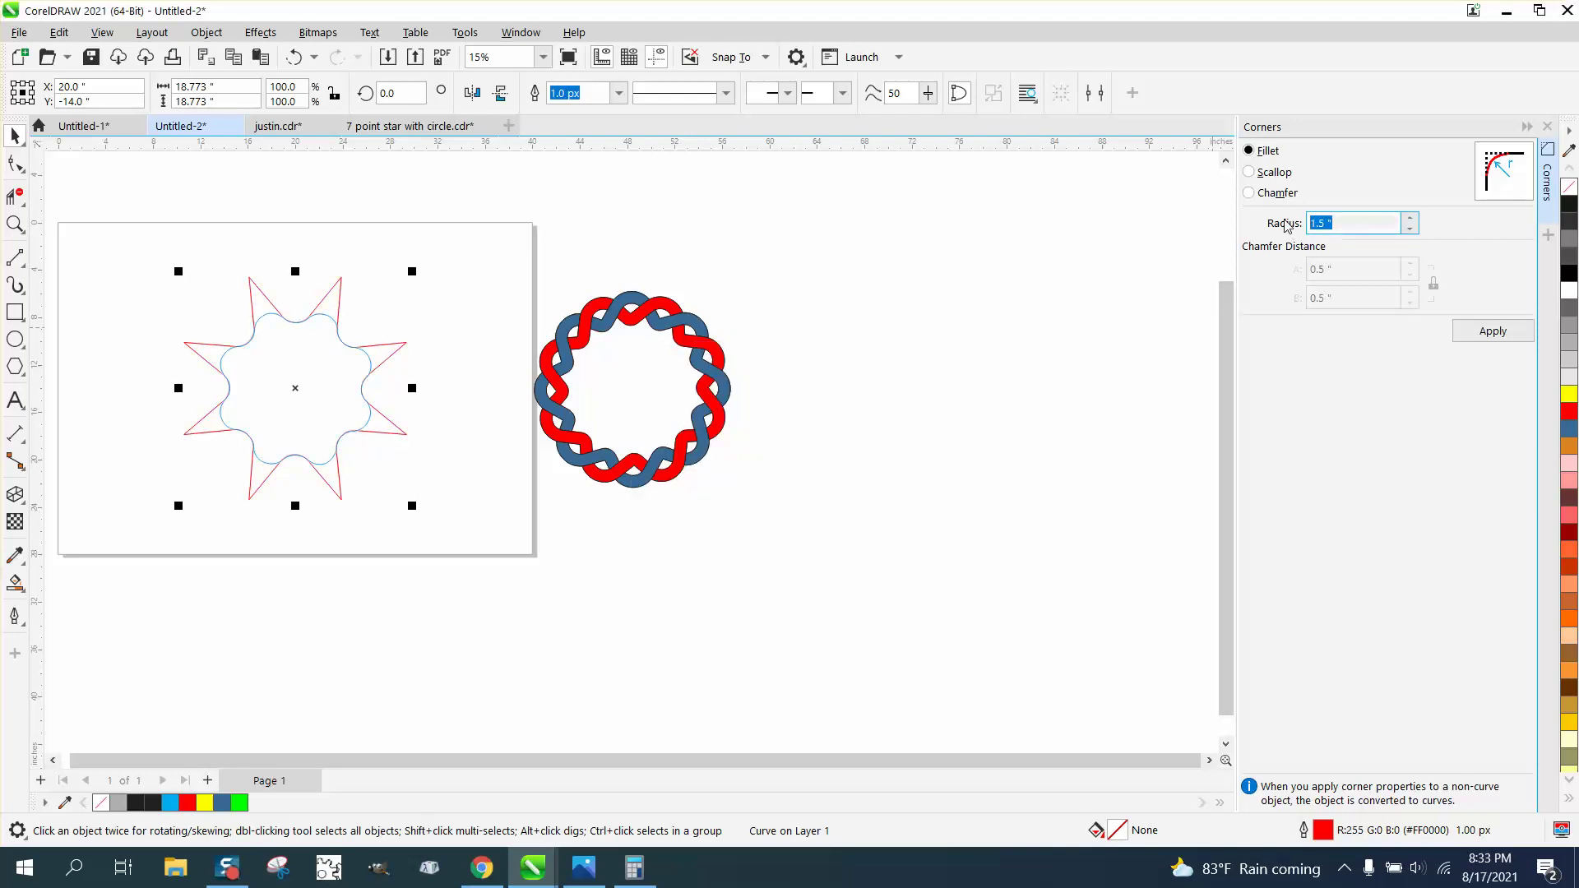
{"action": "type", "text": "1"}
{"action": "key", "text": "Return"}
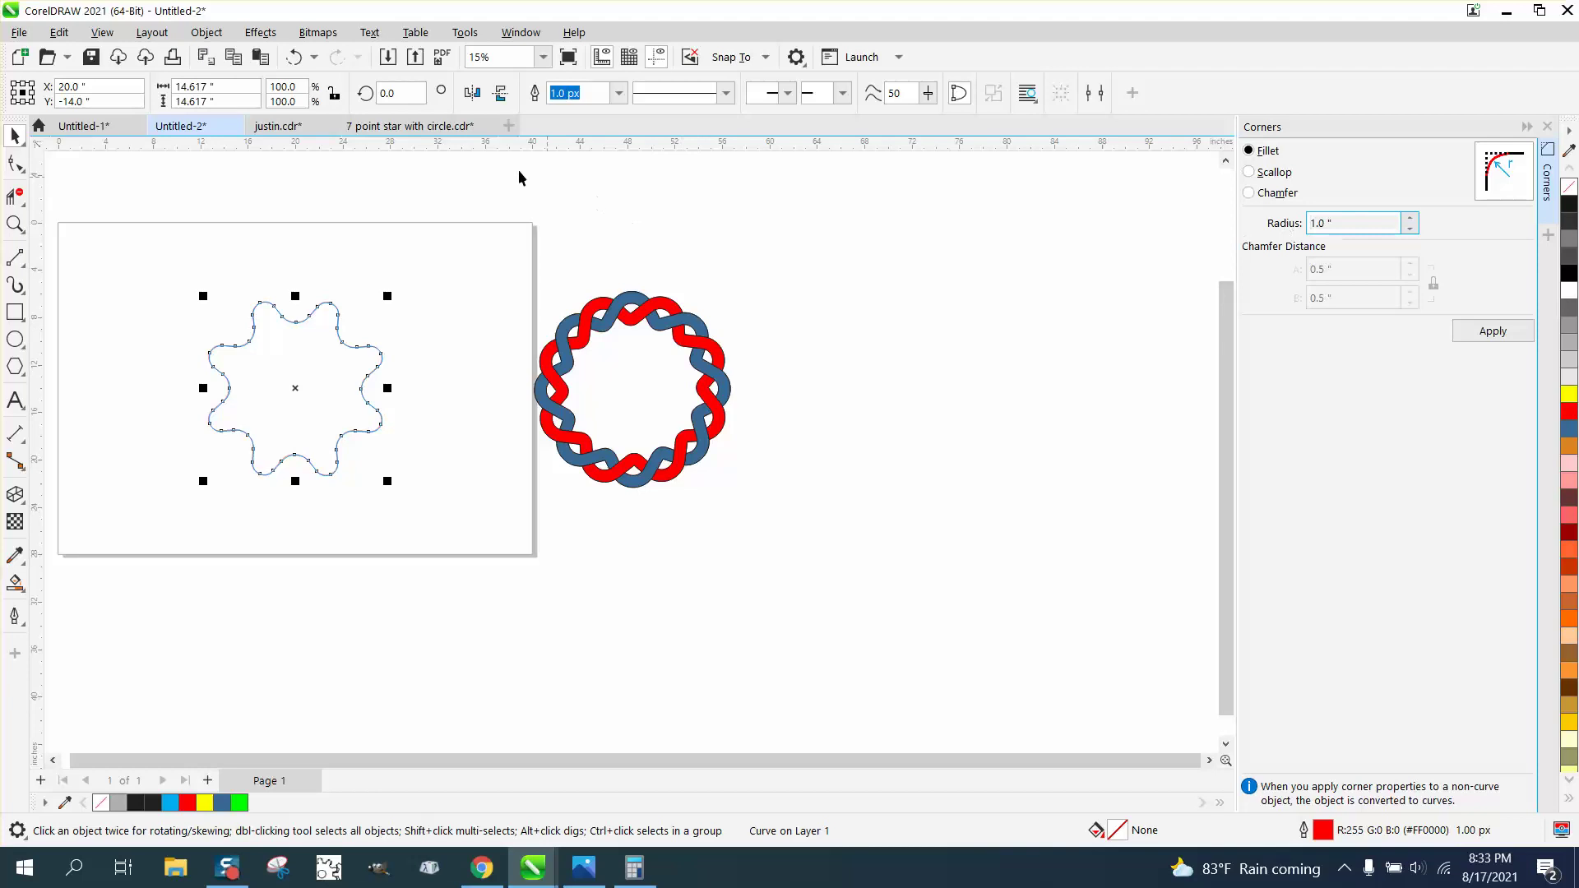
{"action": "left_click", "coordinate": [14, 136]}
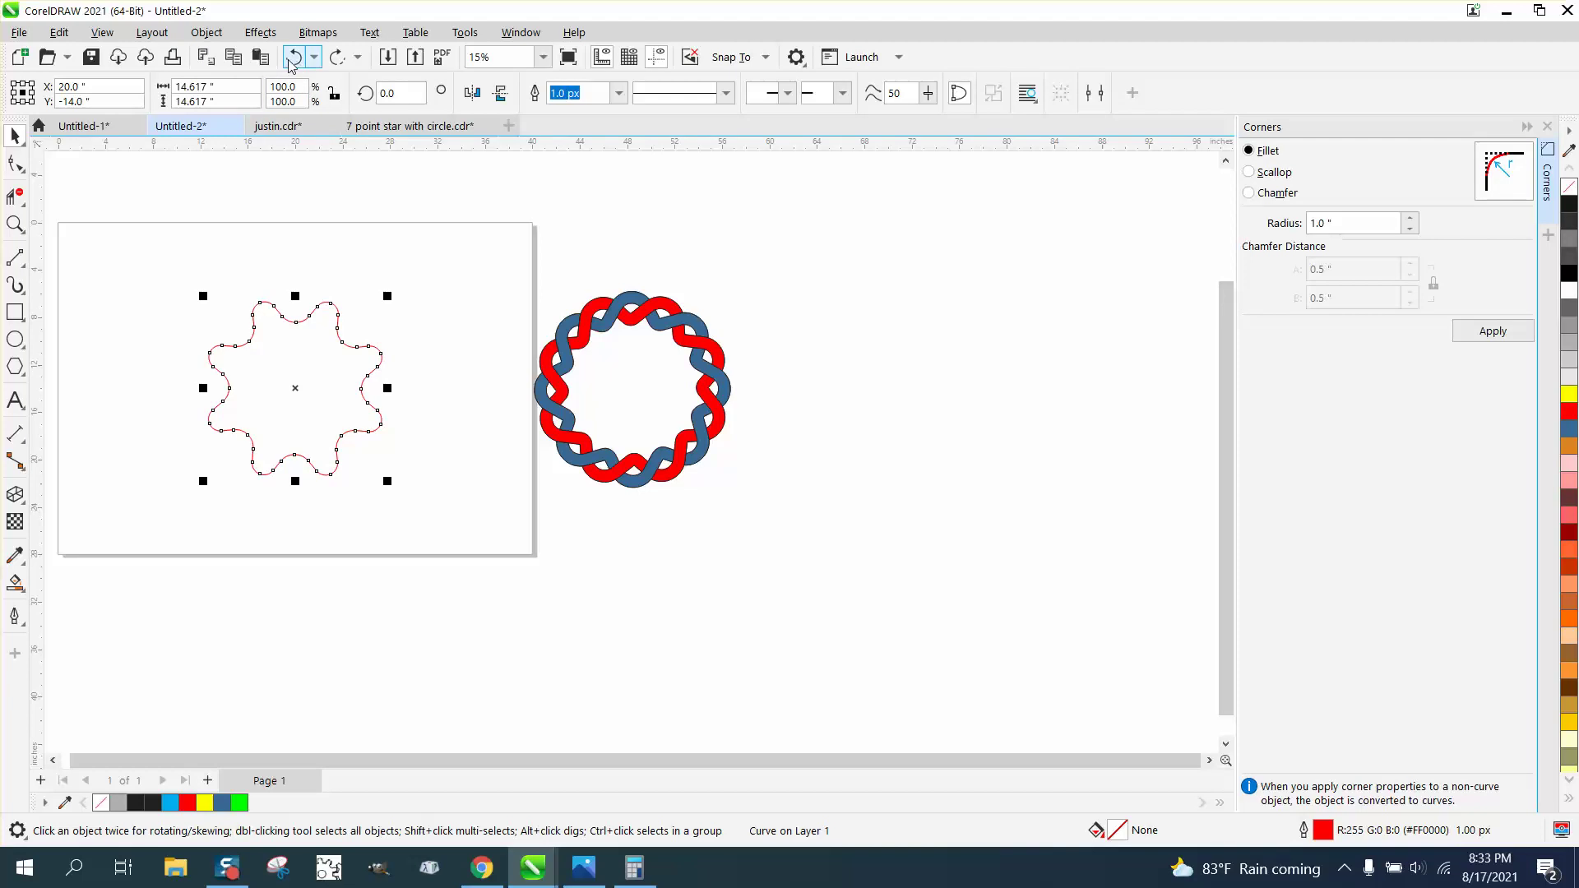
Add a one-step outside contour around the rounded star with a 0.75-inch offset.
{"action": "left_click", "coordinate": [248, 38]}
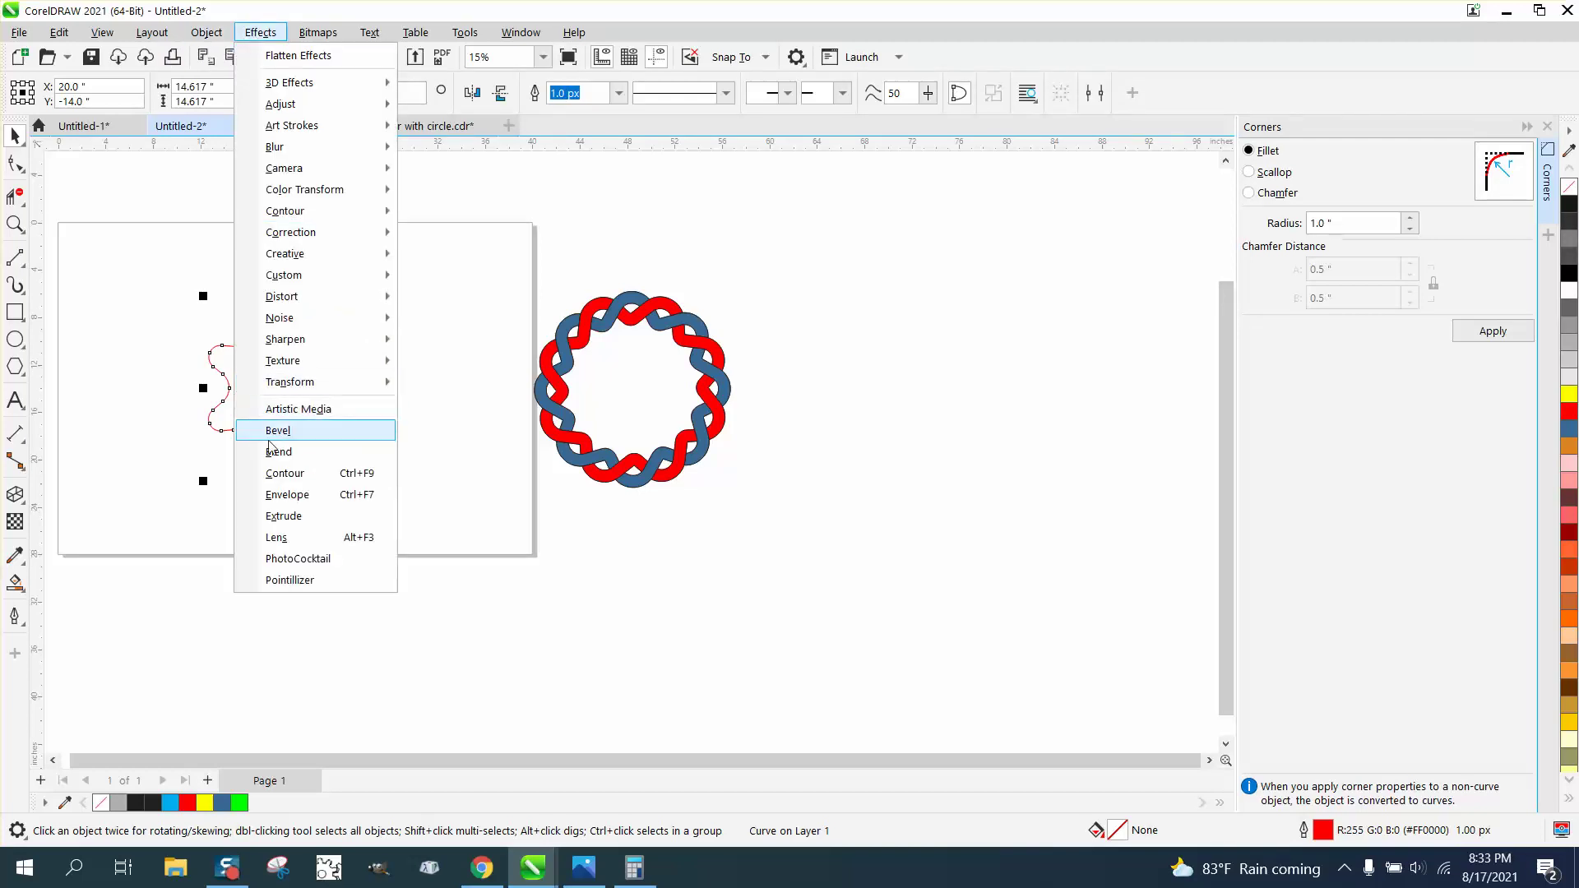
{"action": "left_click", "coordinate": [273, 472]}
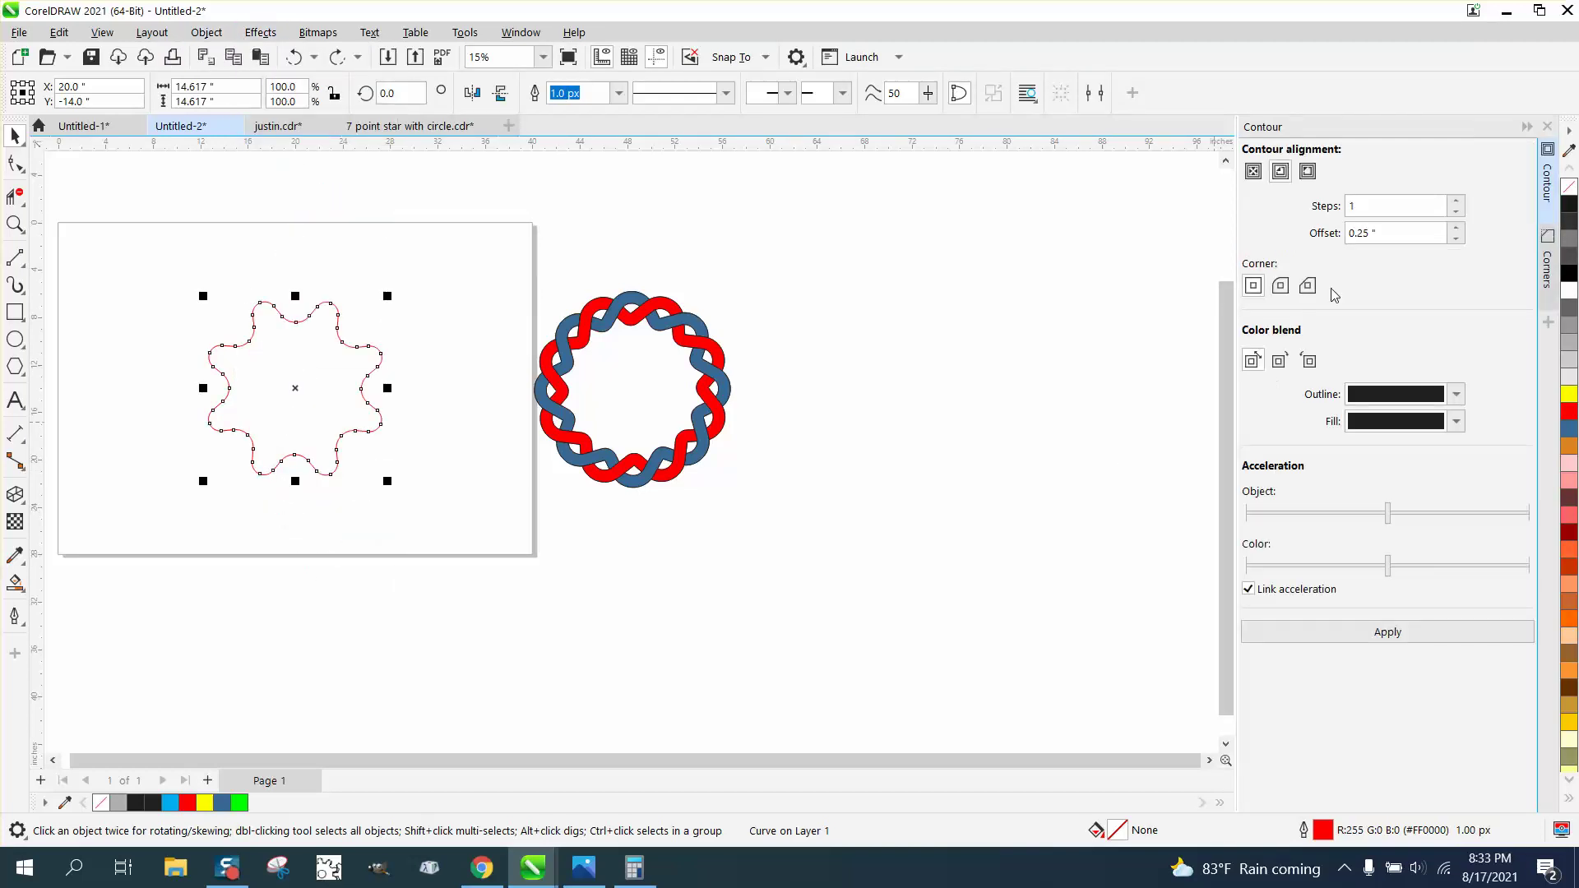
{"action": "left_click", "coordinate": [1310, 173]}
{"action": "left_click", "coordinate": [1395, 635]}
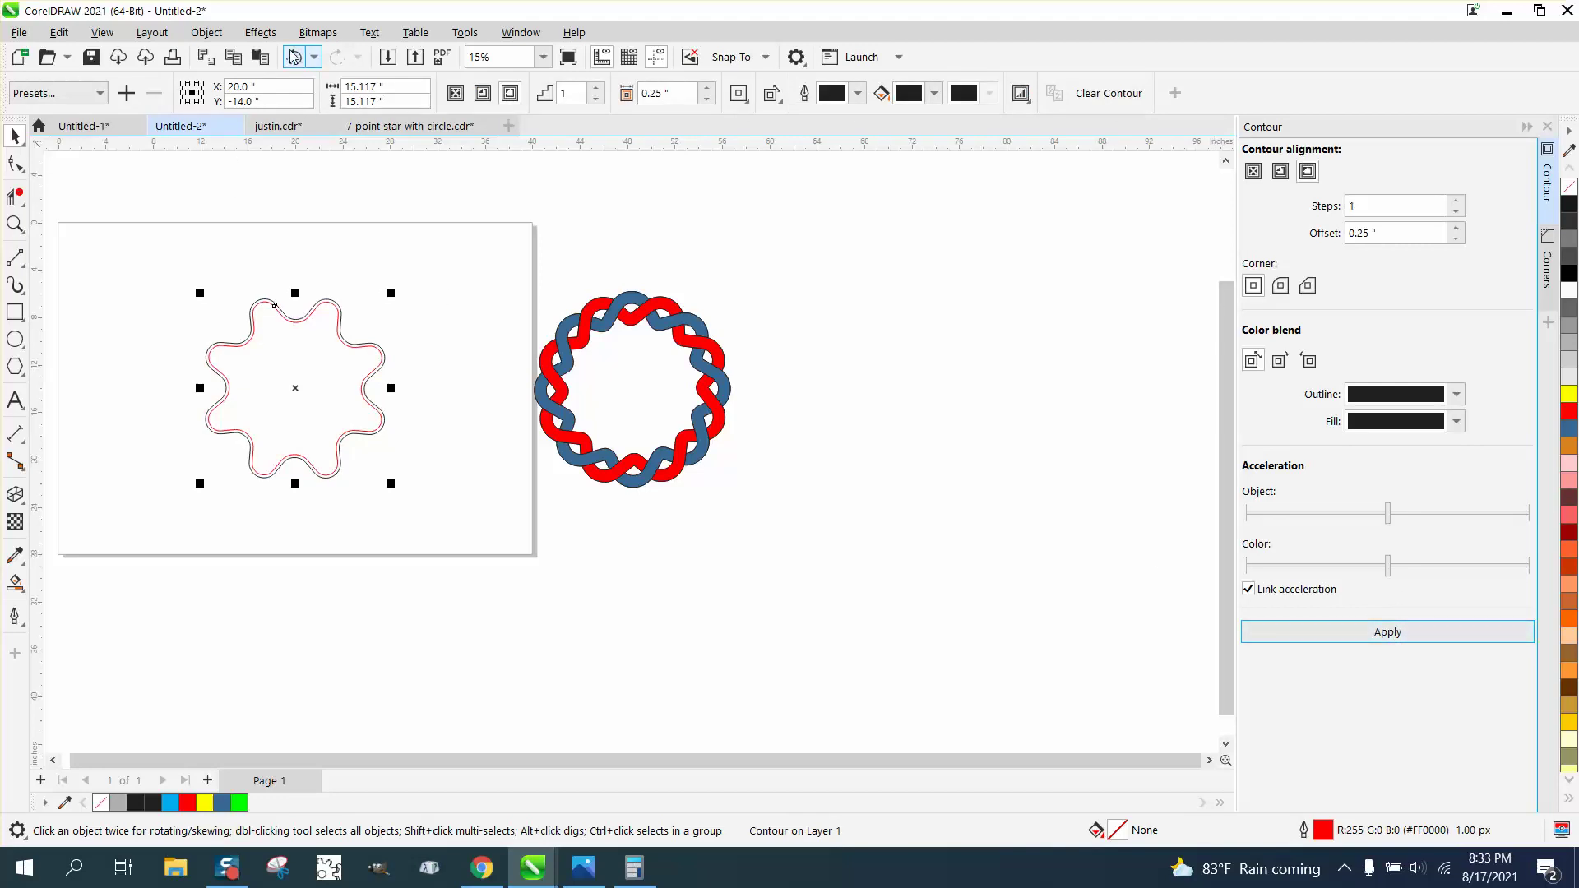
{"action": "left_click", "coordinate": [293, 56]}
{"action": "left_click_drag", "start_coordinate": [1386, 233], "coordinate": [1292, 244]}
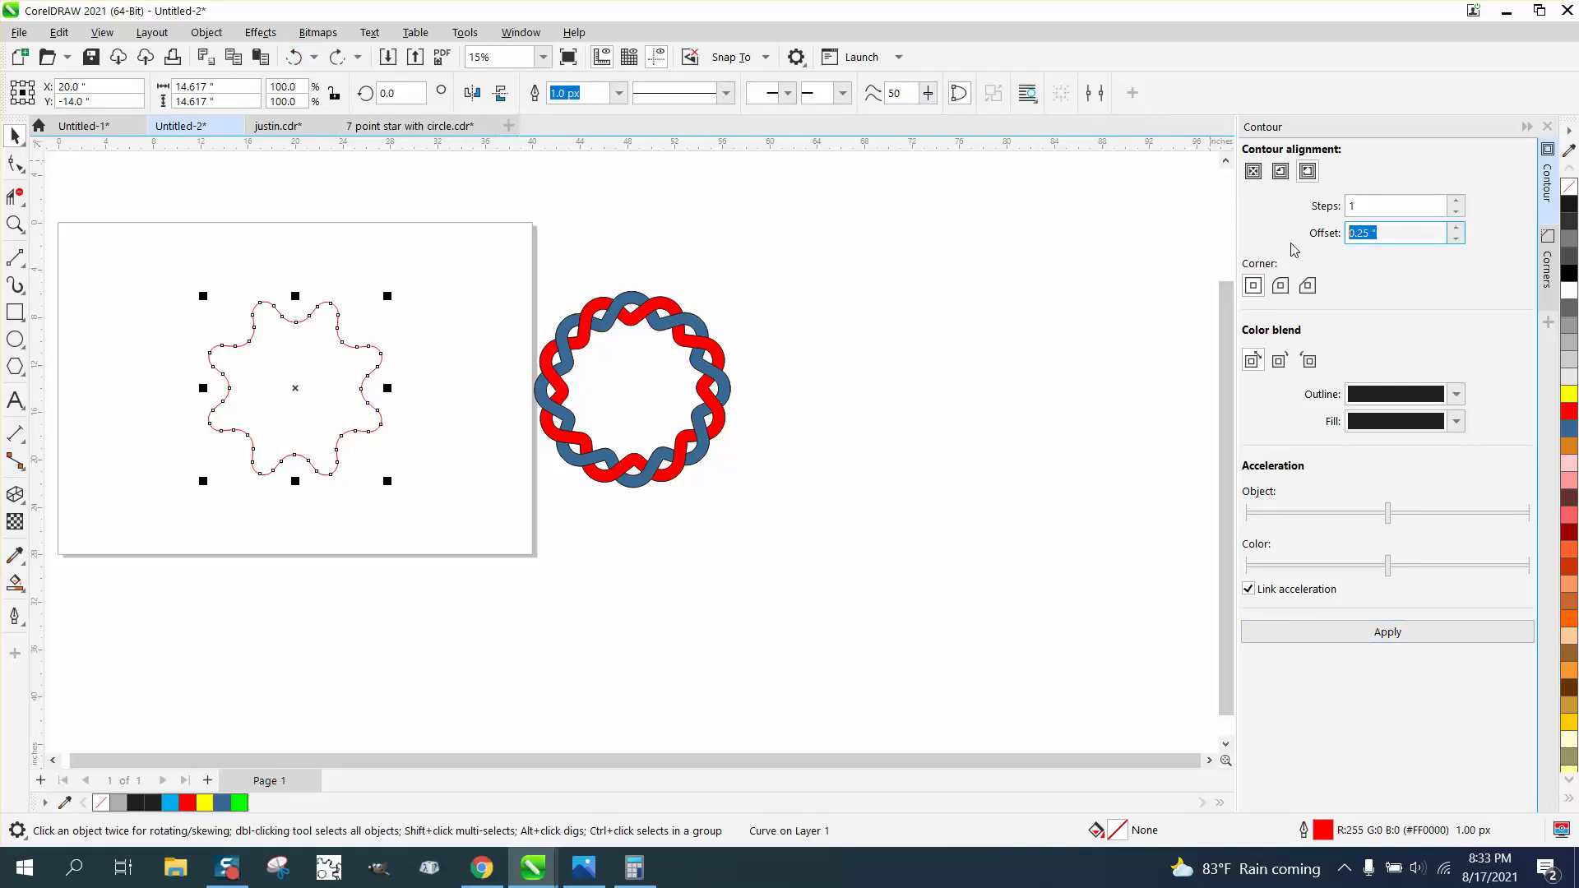
{"action": "type", "text": ".75"}
{"action": "left_click", "coordinate": [1398, 633]}
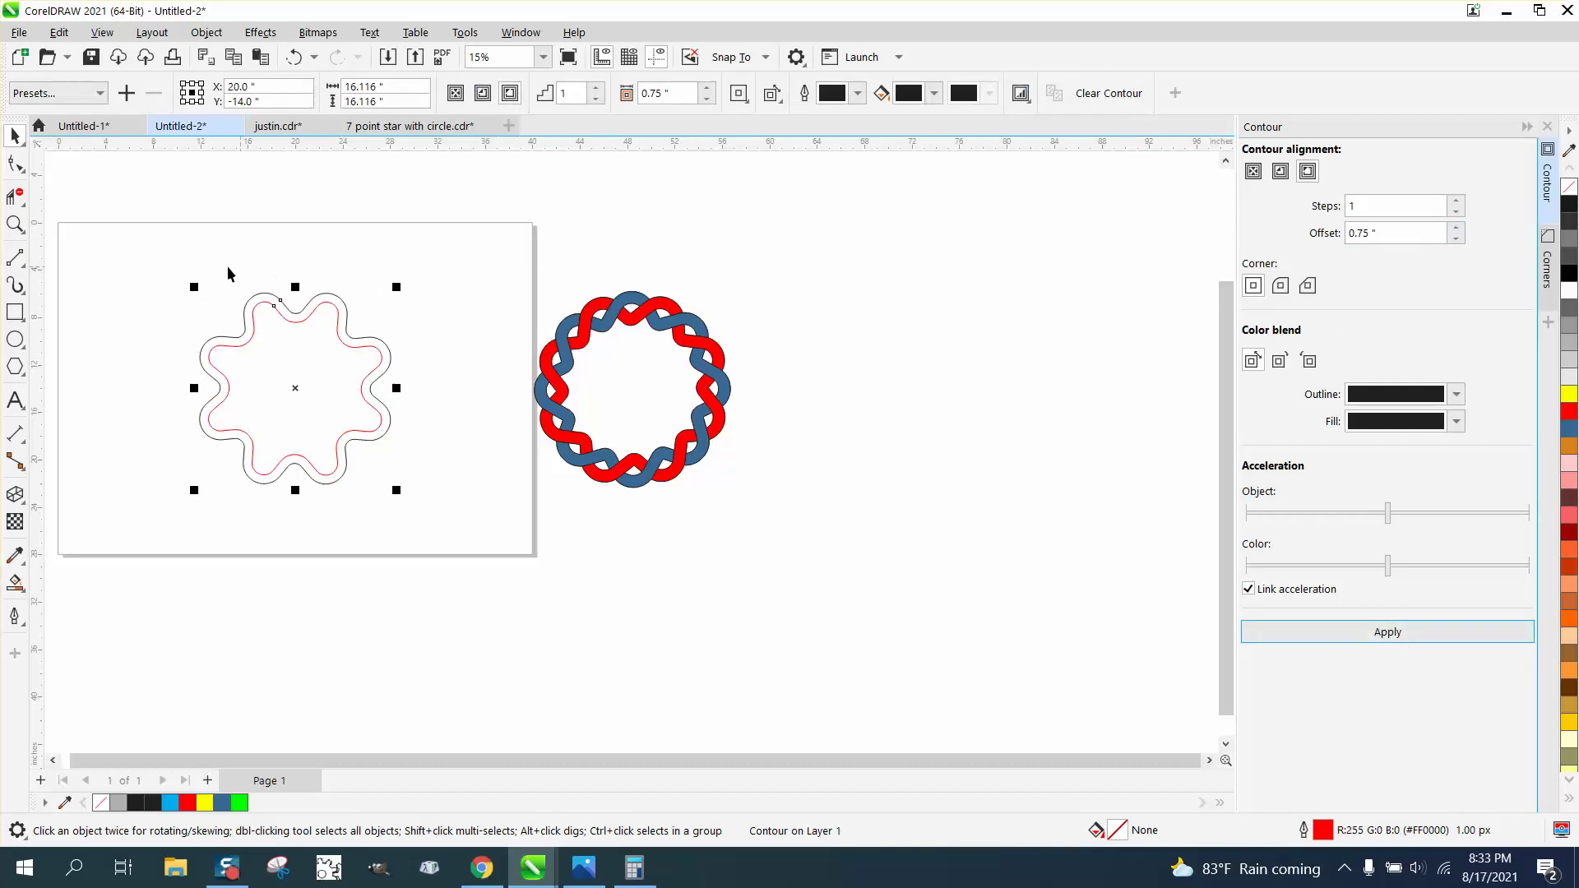
Break the contour apart so the inner and outer wavy outlines are separate objects.
{"action": "left_click_drag", "start_coordinate": [129, 240], "coordinate": [485, 470]}
{"action": "left_click", "coordinate": [207, 32]}
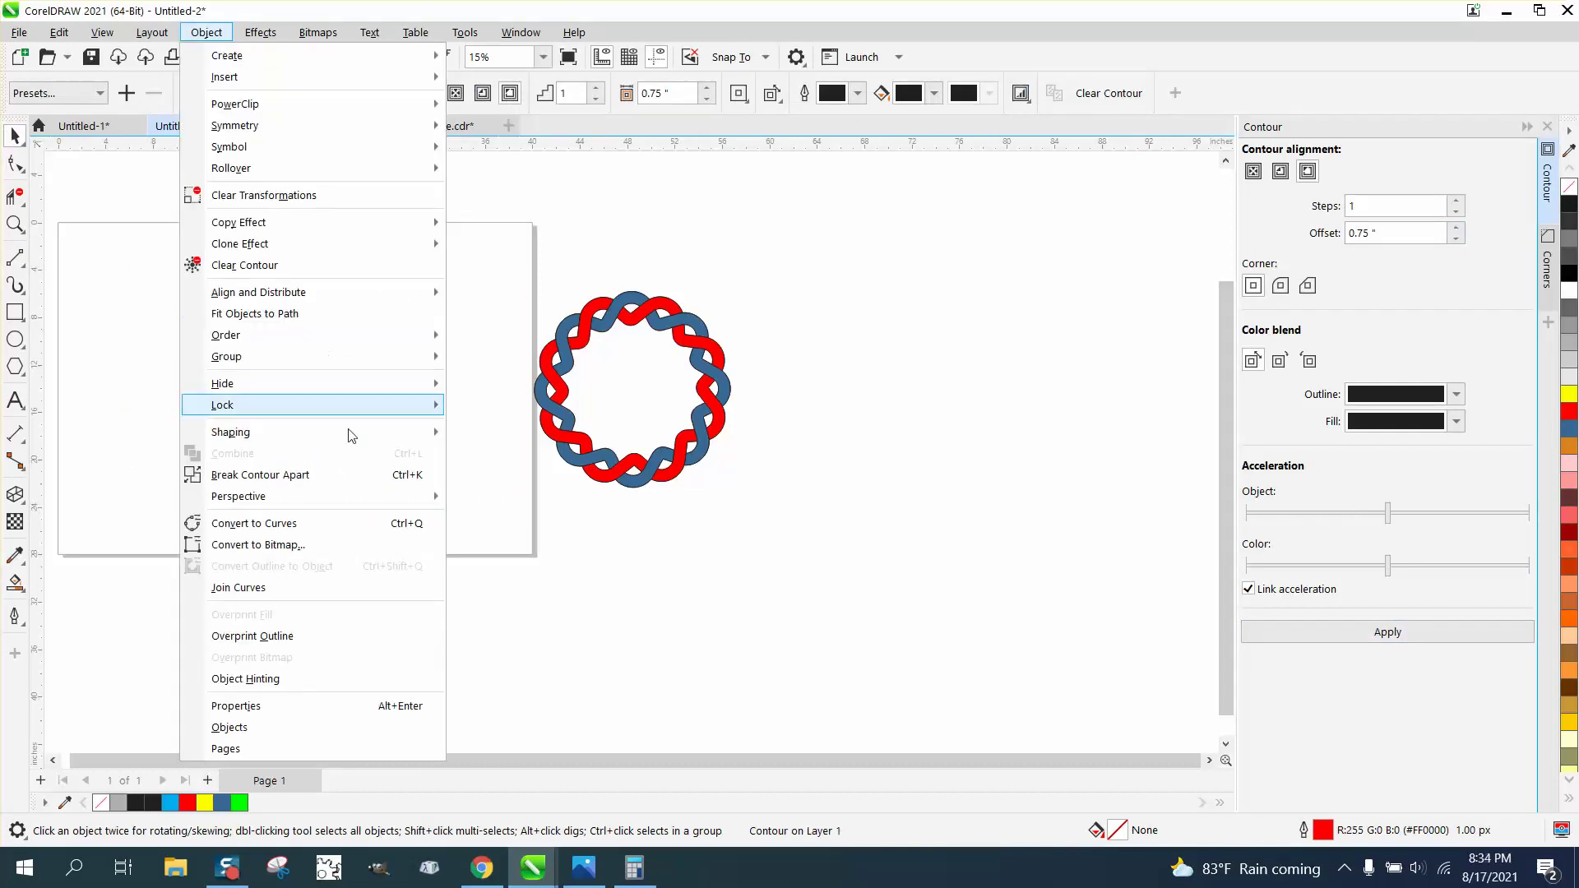
{"action": "left_click", "coordinate": [333, 487]}
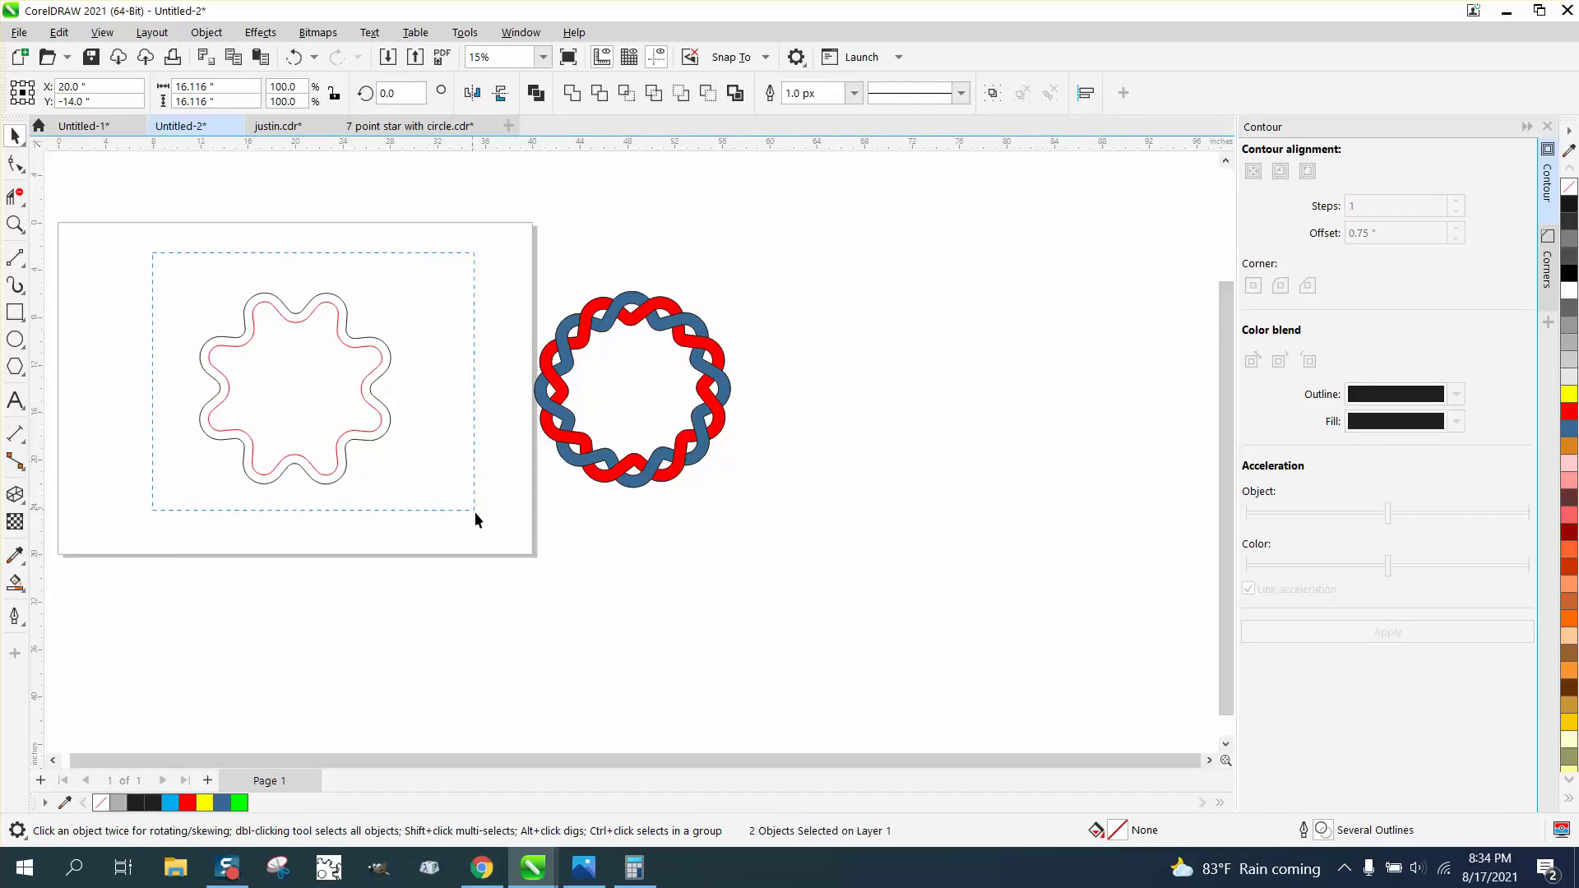
Select both wavy outlines and rotate a duplicate of them 22.5 degrees about the same centre.
{"action": "left_click_drag", "start_coordinate": [475, 513], "coordinate": [479, 518]}
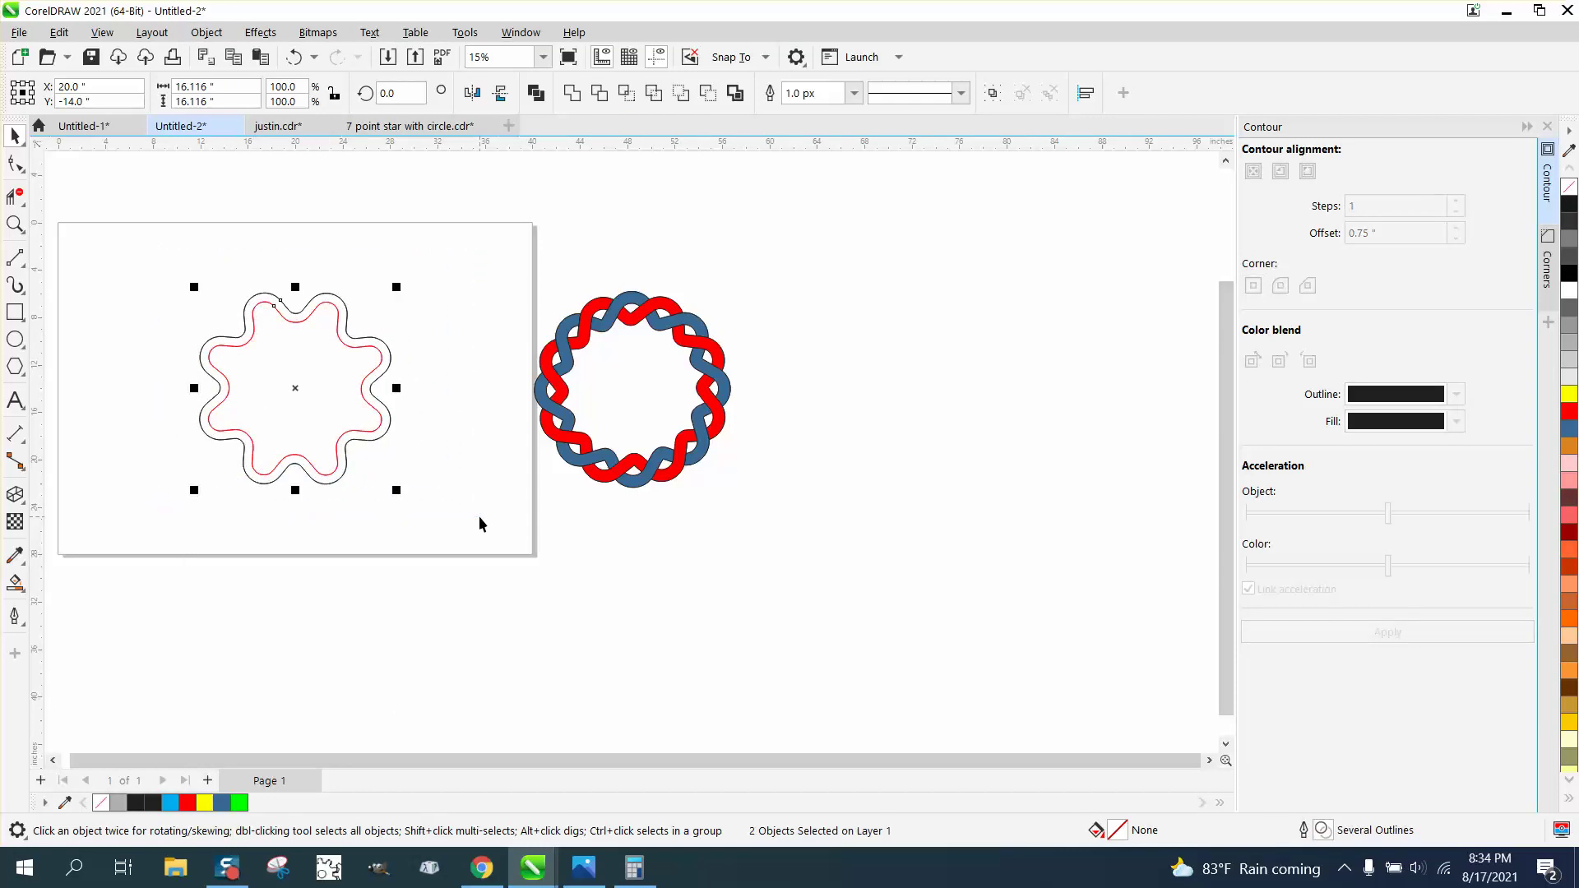
{"action": "left_click", "coordinate": [393, 93]}
{"action": "type", "text": "22.5"}
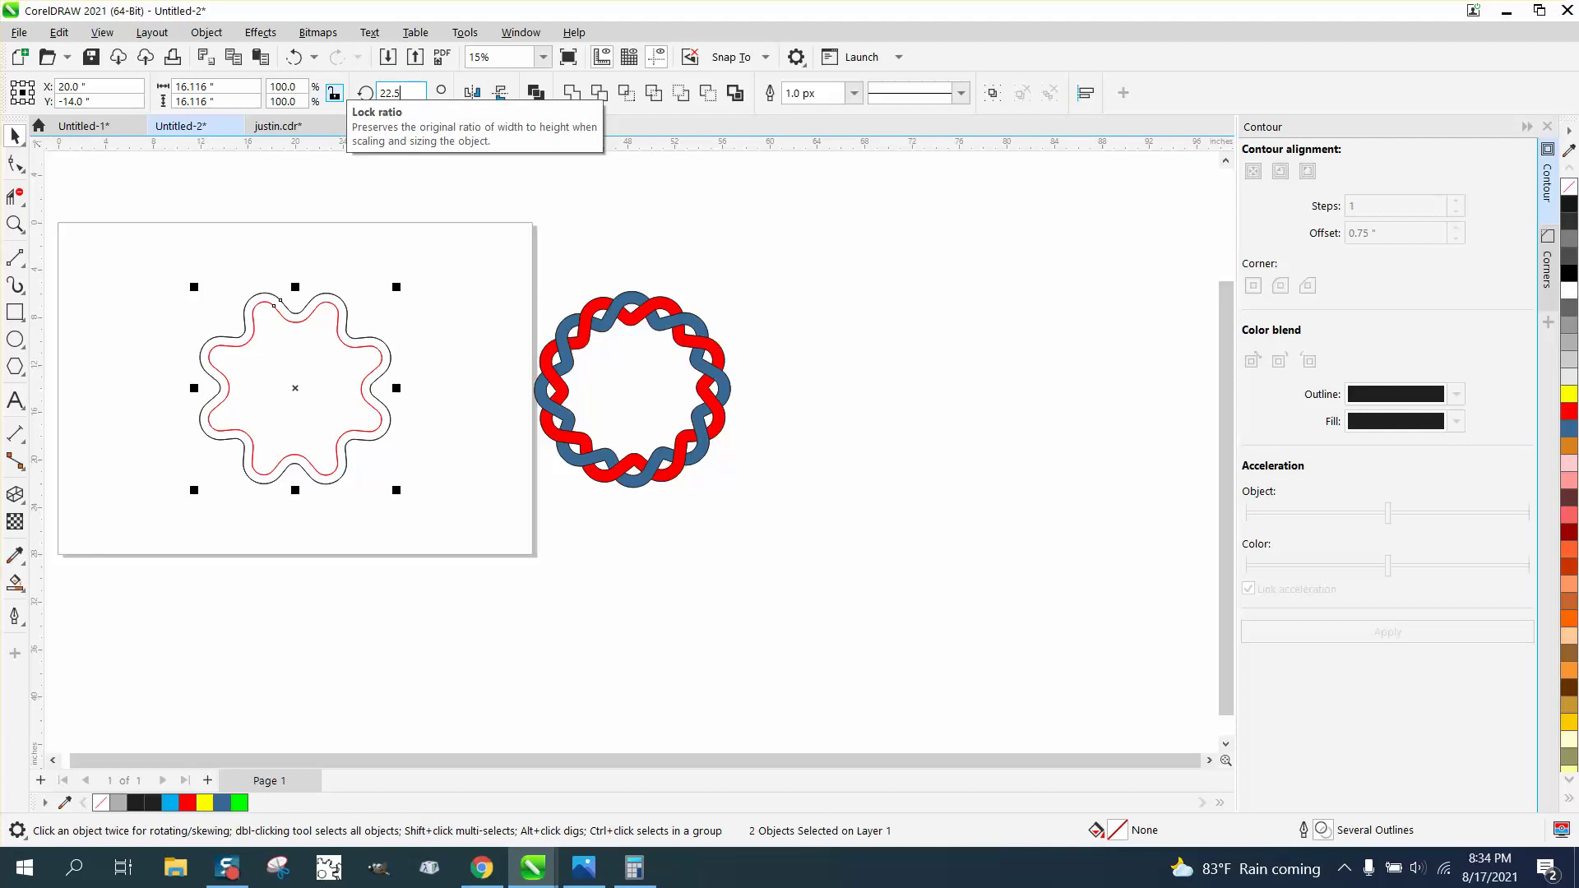
{"action": "key", "text": "Return"}
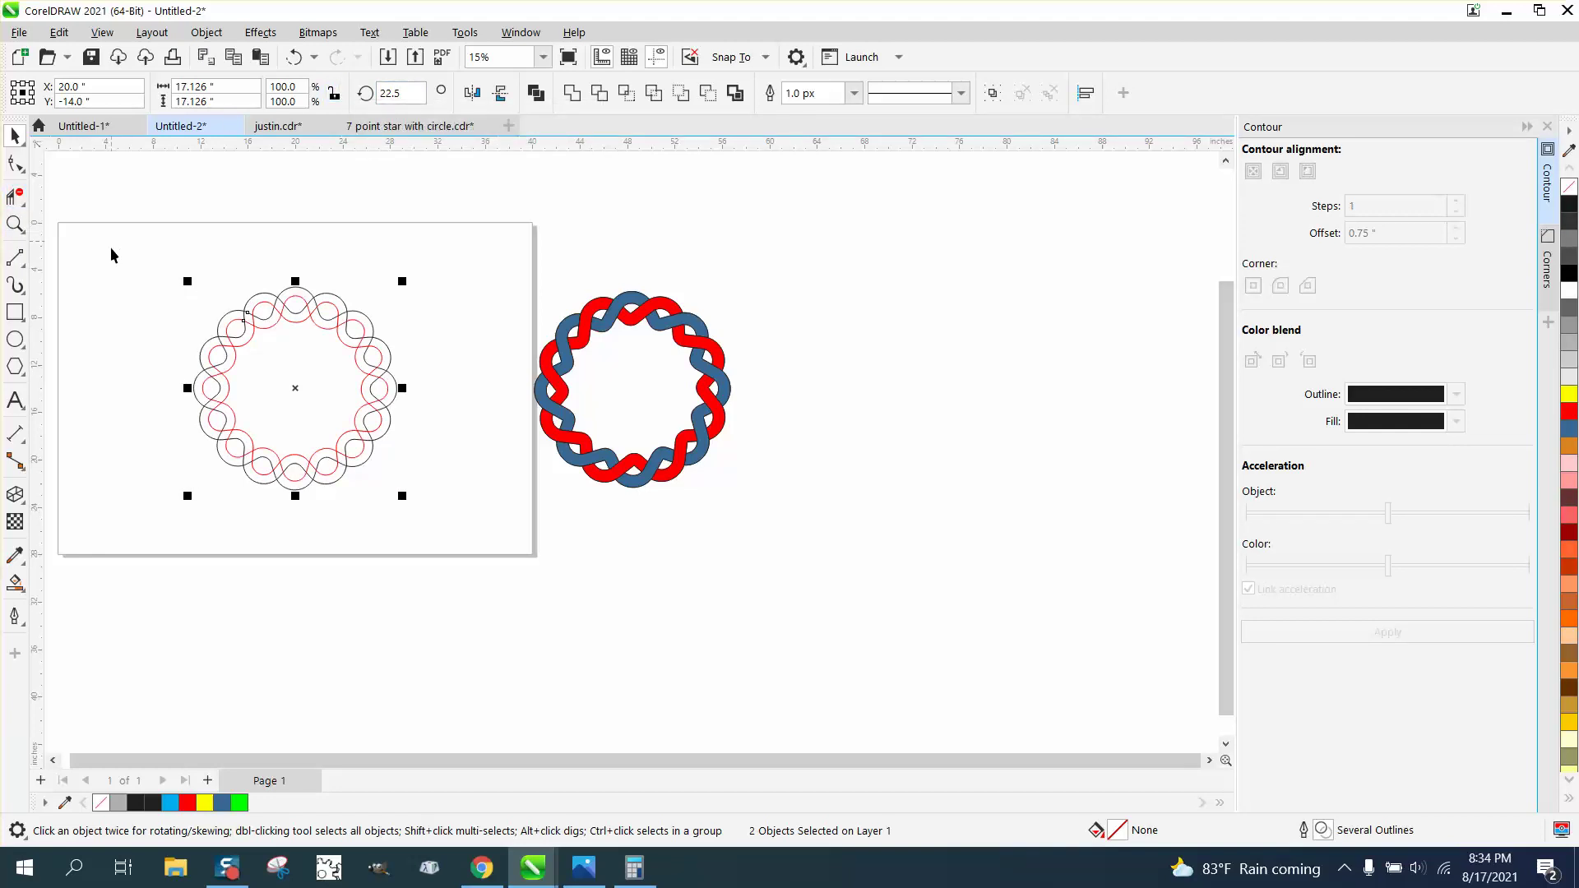
Delete the overlapping segments at the crossings around the ring with the Virtual Segment Delete tool, creating an over-under weave.
{"action": "key", "text": "ctrl+u"}
{"action": "left_click", "coordinate": [14, 223]}
{"action": "left_click_drag", "start_coordinate": [177, 275], "coordinate": [586, 523]}
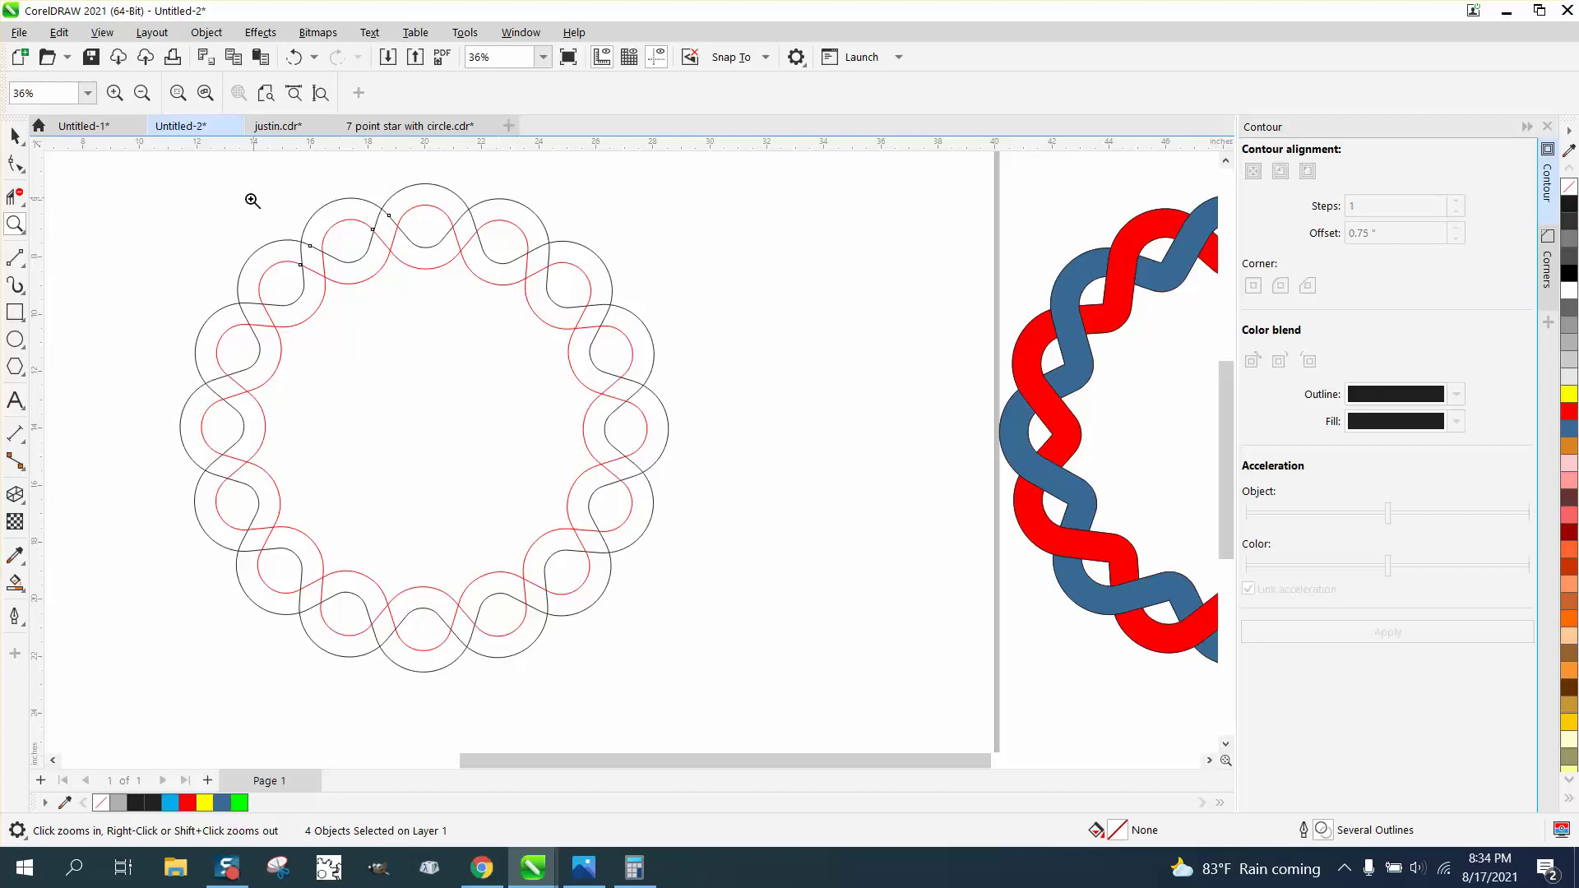
{"action": "left_click", "coordinate": [15, 196]}
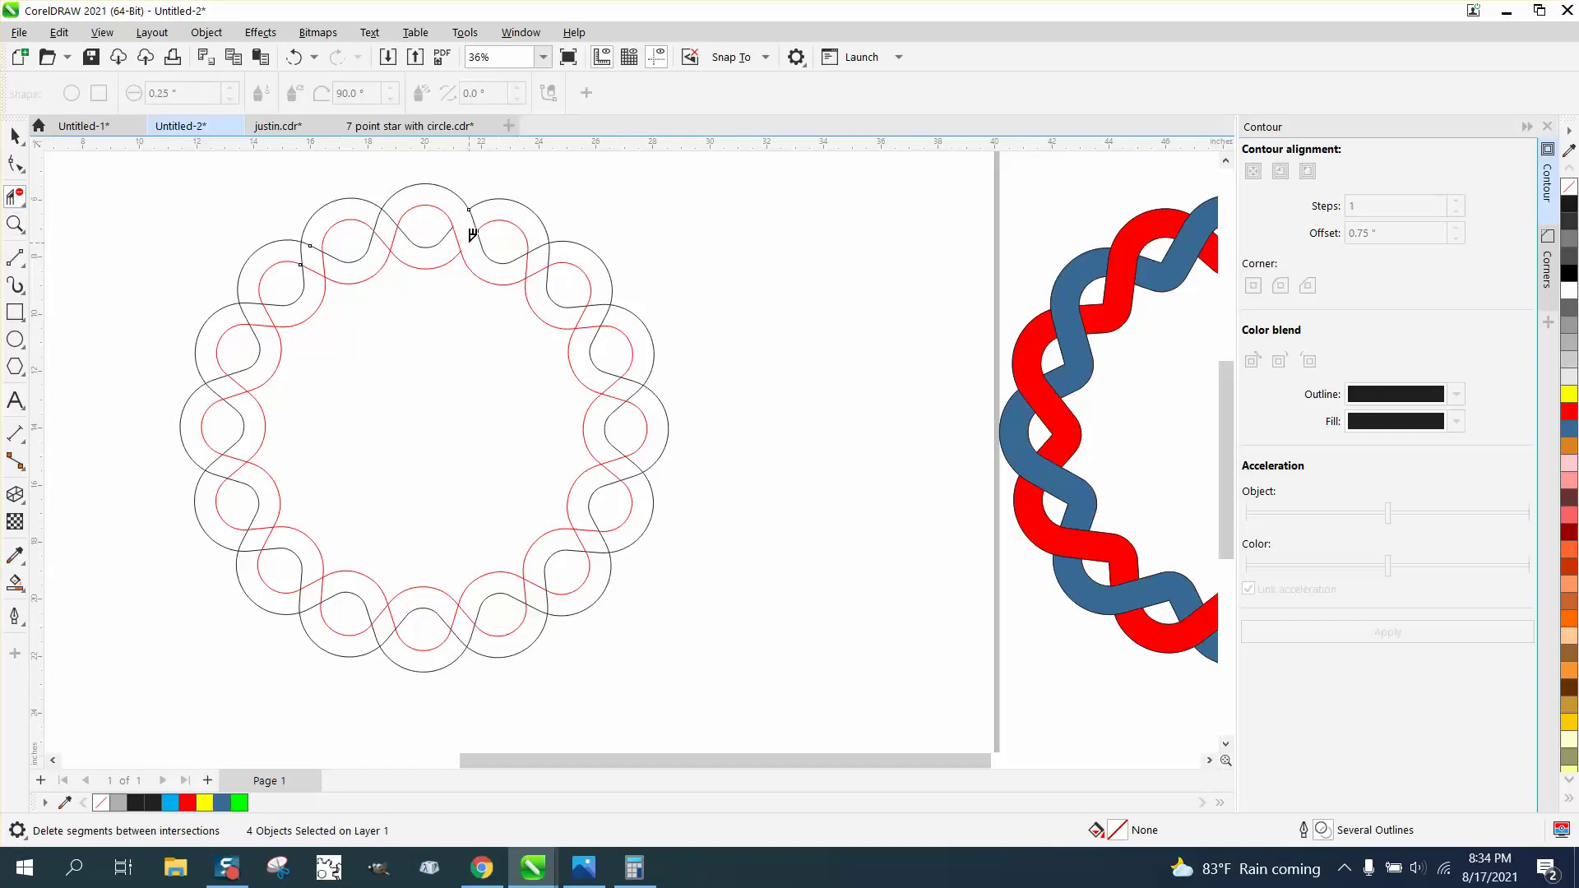
{"action": "left_click", "coordinate": [472, 234]}
{"action": "left_click", "coordinate": [387, 220]}
{"action": "left_click", "coordinate": [256, 543]}
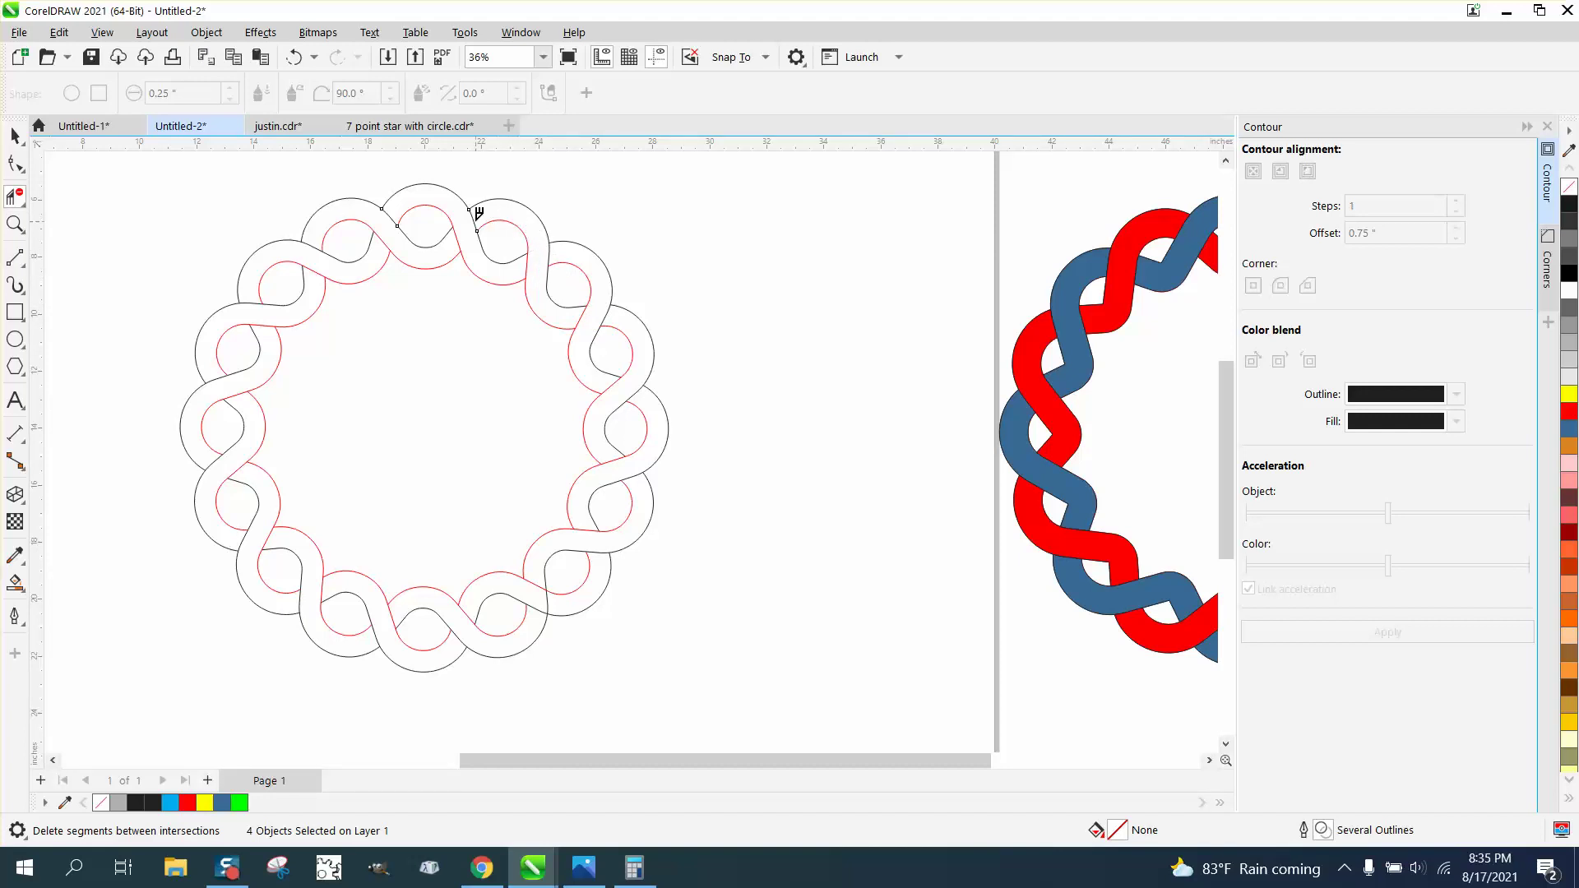
Fill all sections of one strand around the ring with red using the Smart Fill tool.
{"action": "left_click", "coordinate": [15, 583]}
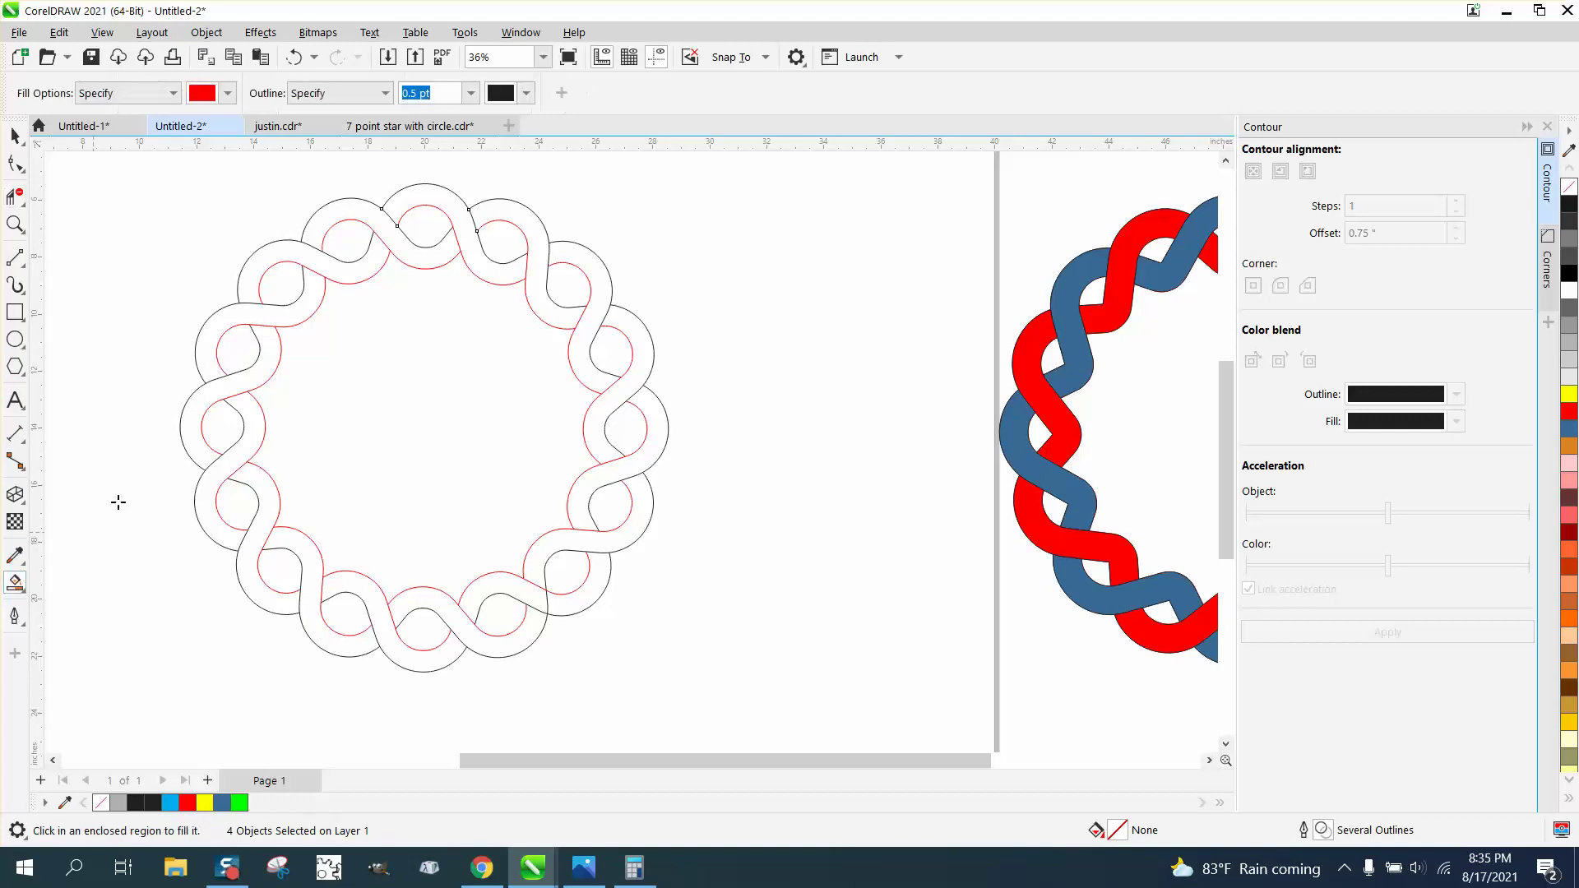
{"action": "left_click", "coordinate": [292, 313]}
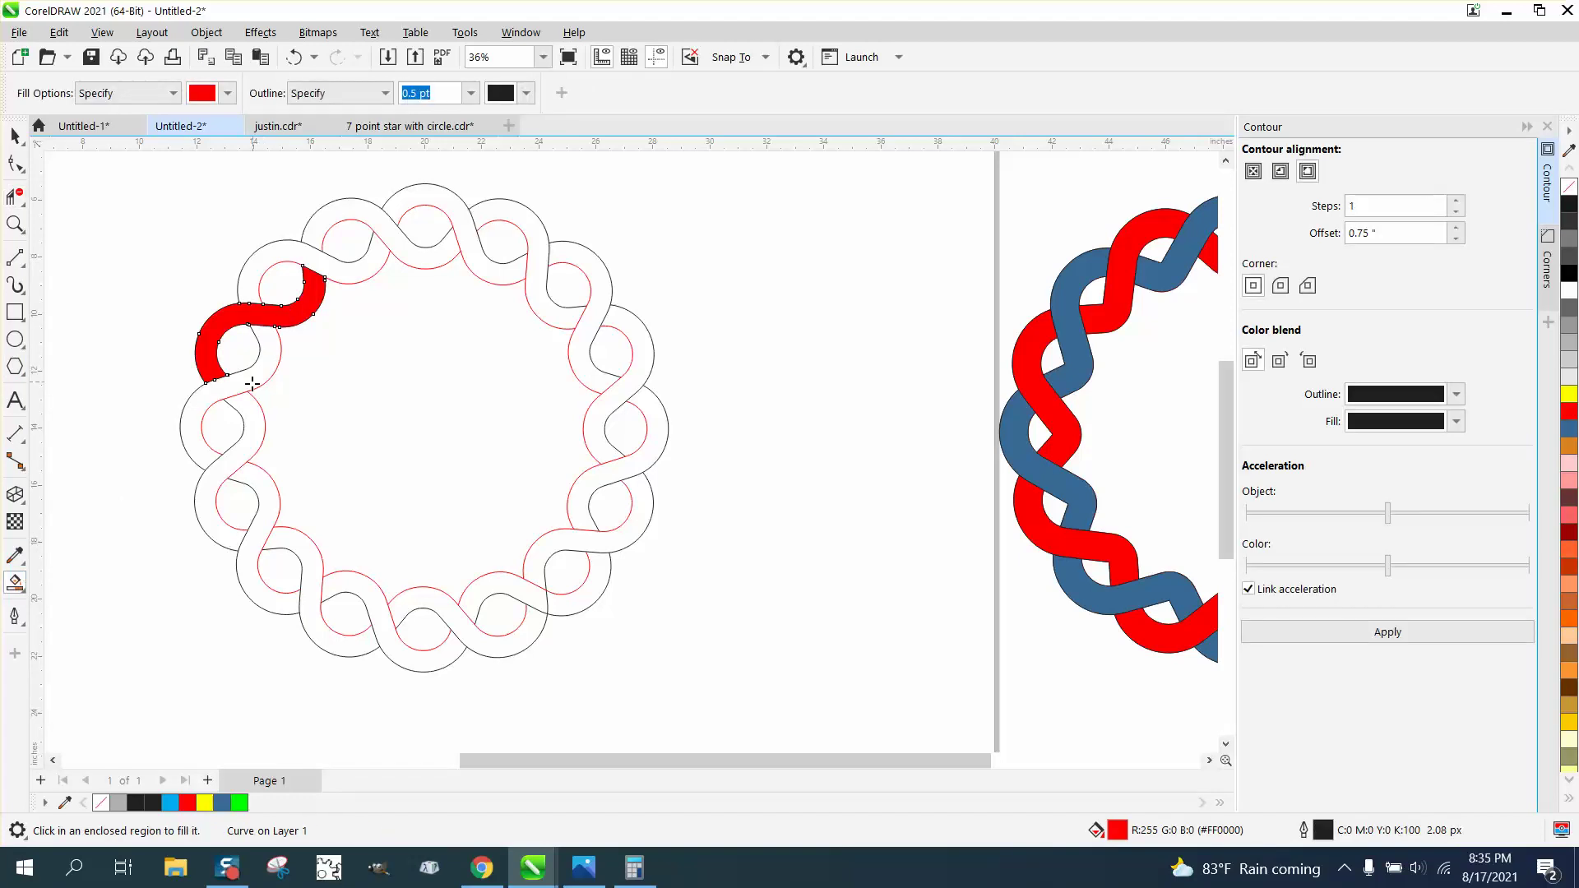
{"action": "left_click", "coordinate": [250, 418]}
{"action": "left_click", "coordinate": [300, 549]}
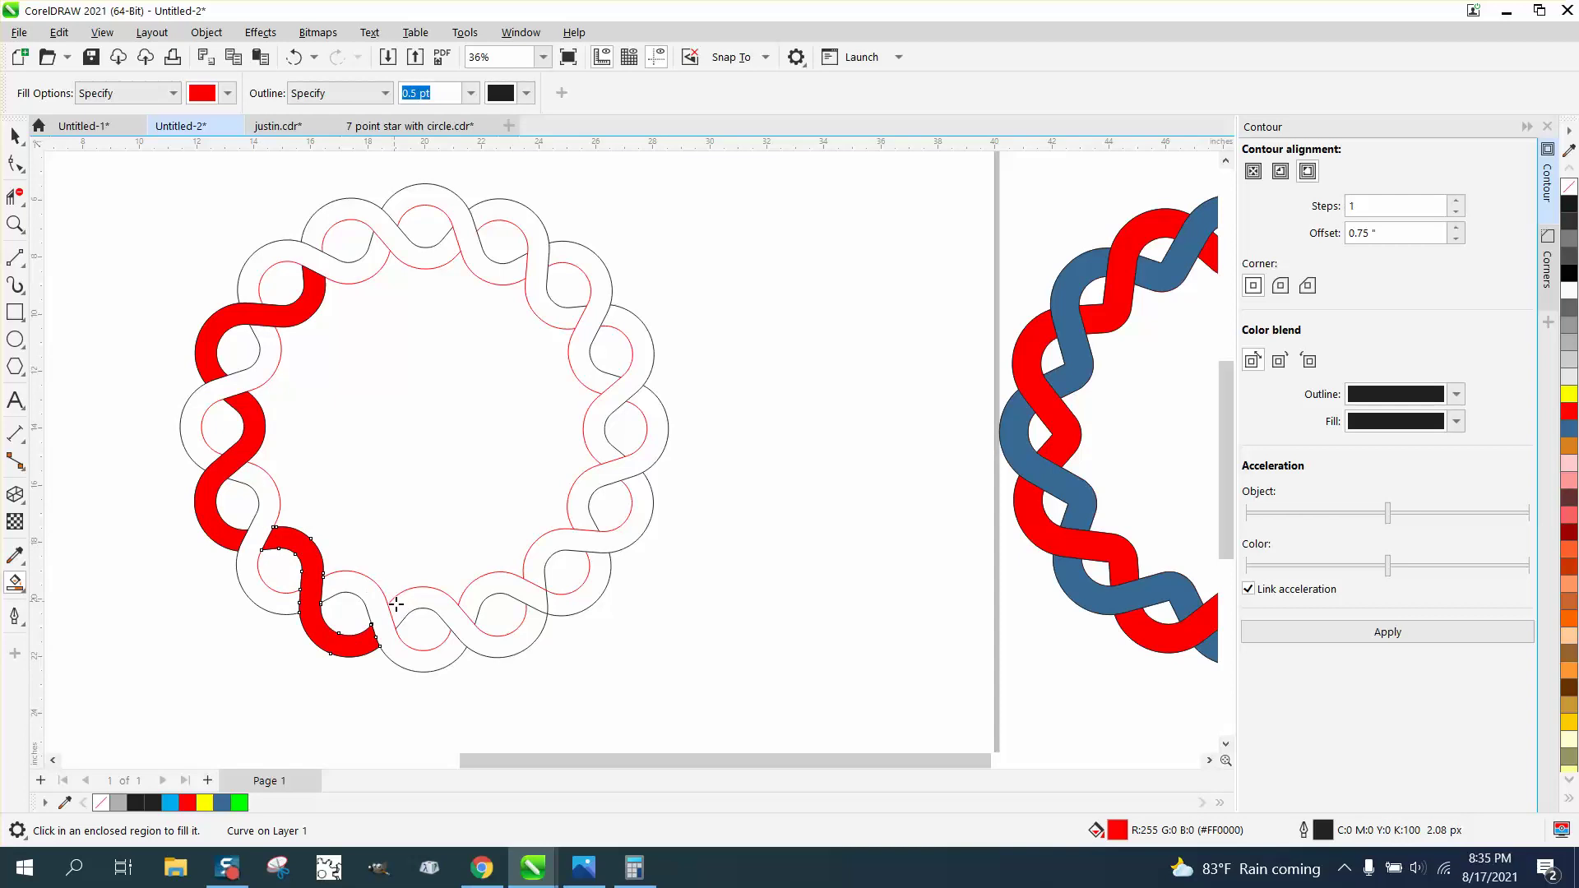
{"action": "left_click", "coordinate": [419, 604]}
{"action": "left_click", "coordinate": [546, 553]}
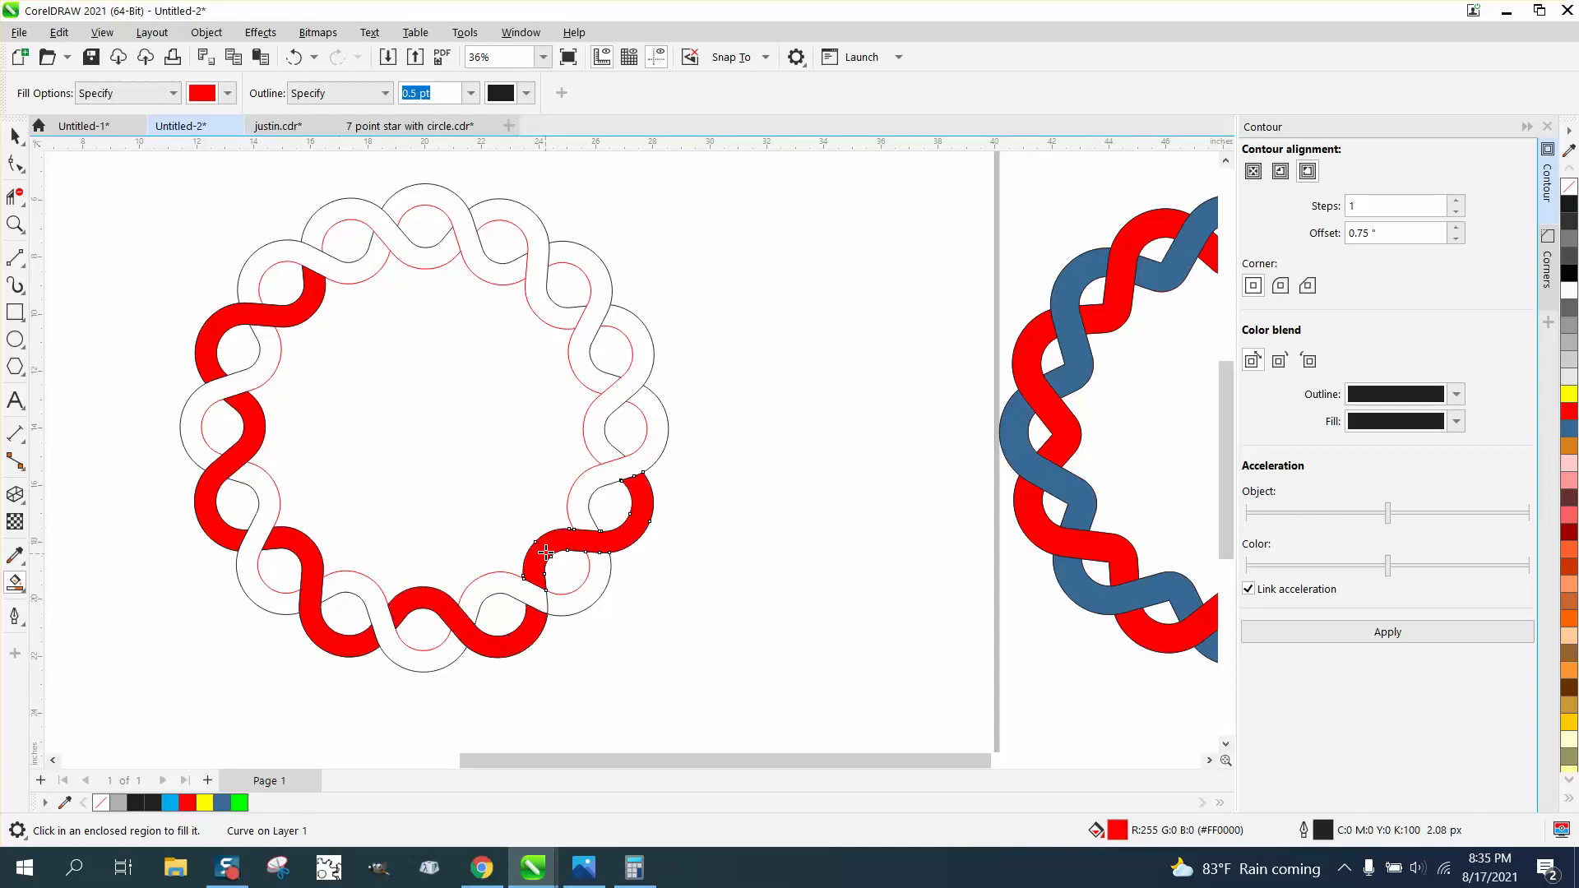
{"action": "left_click", "coordinate": [605, 436]}
{"action": "left_click", "coordinate": [550, 310]}
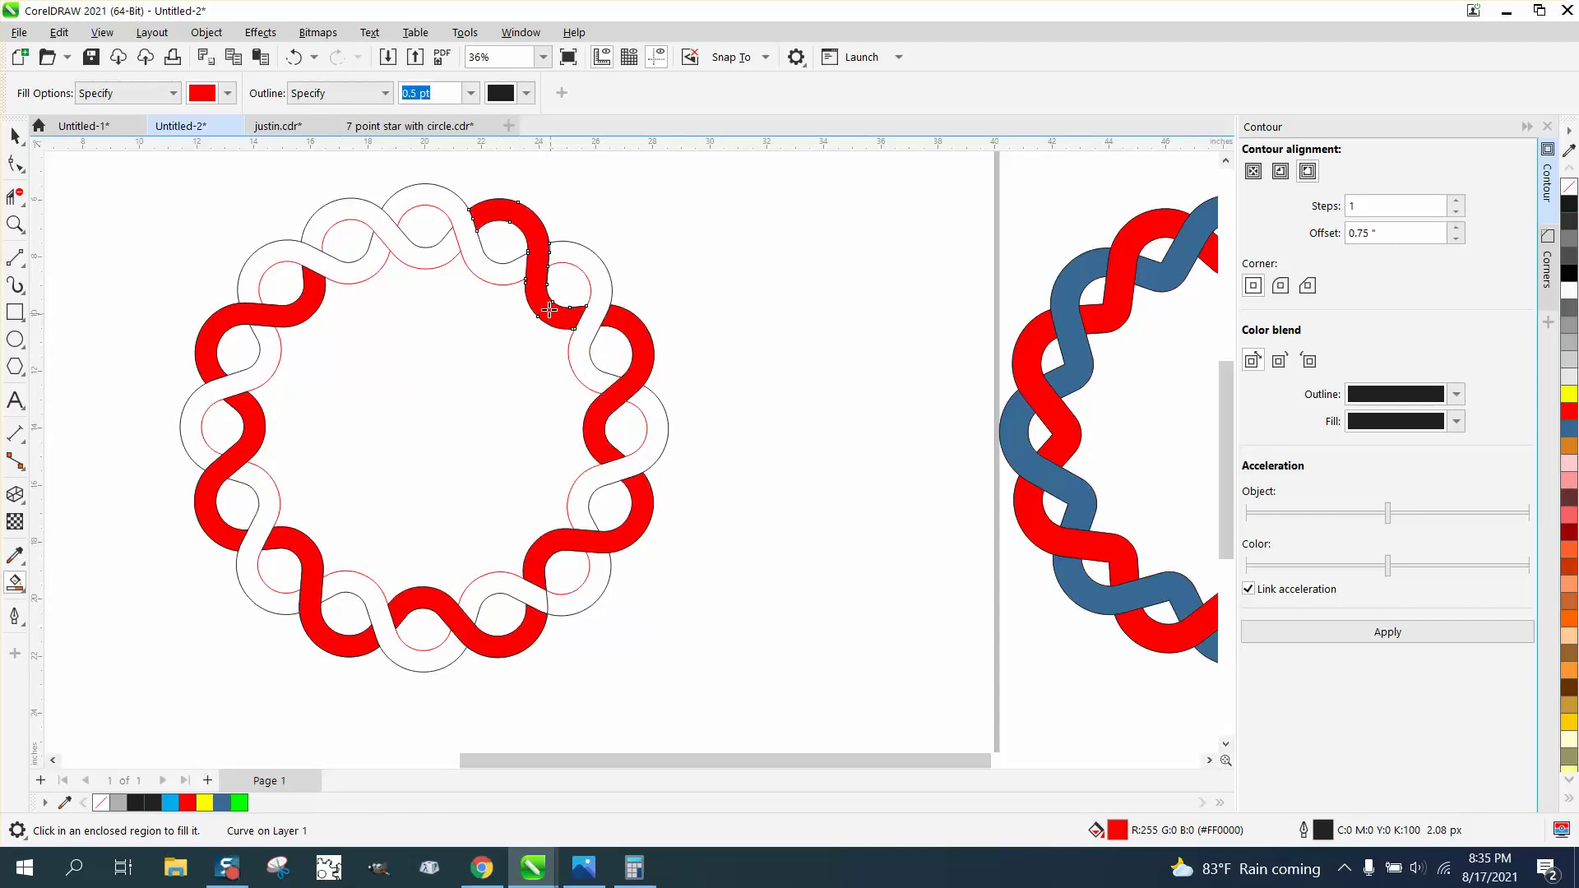
{"action": "left_click", "coordinate": [426, 257]}
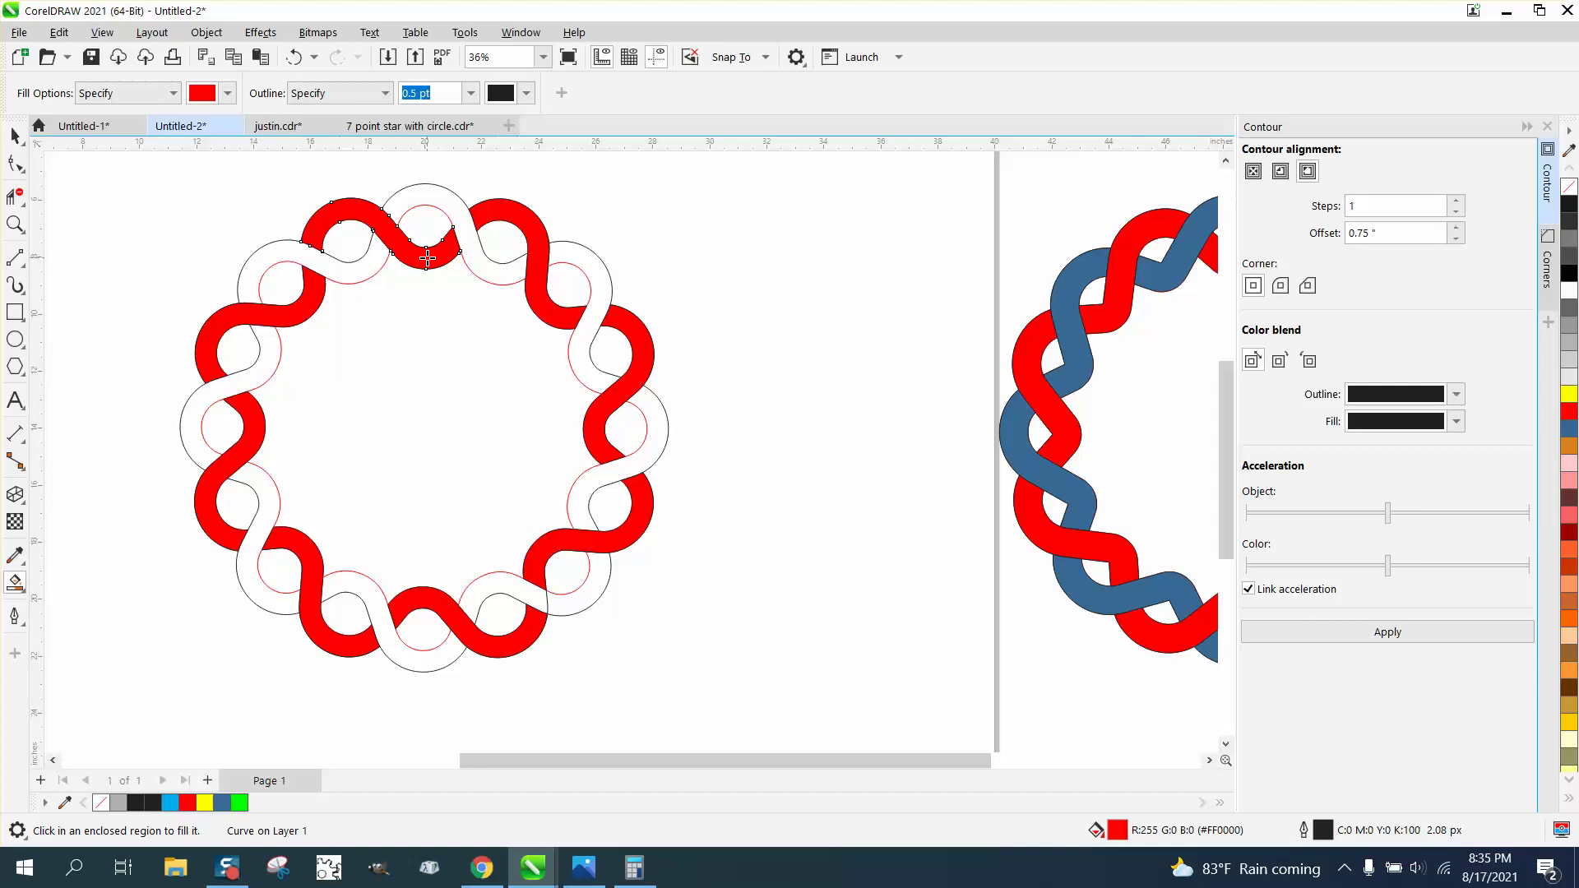
Set the Smart Fill colour to yellow and fill the second strand's sections from the ring's top down its right side.
{"action": "left_click", "coordinate": [226, 95]}
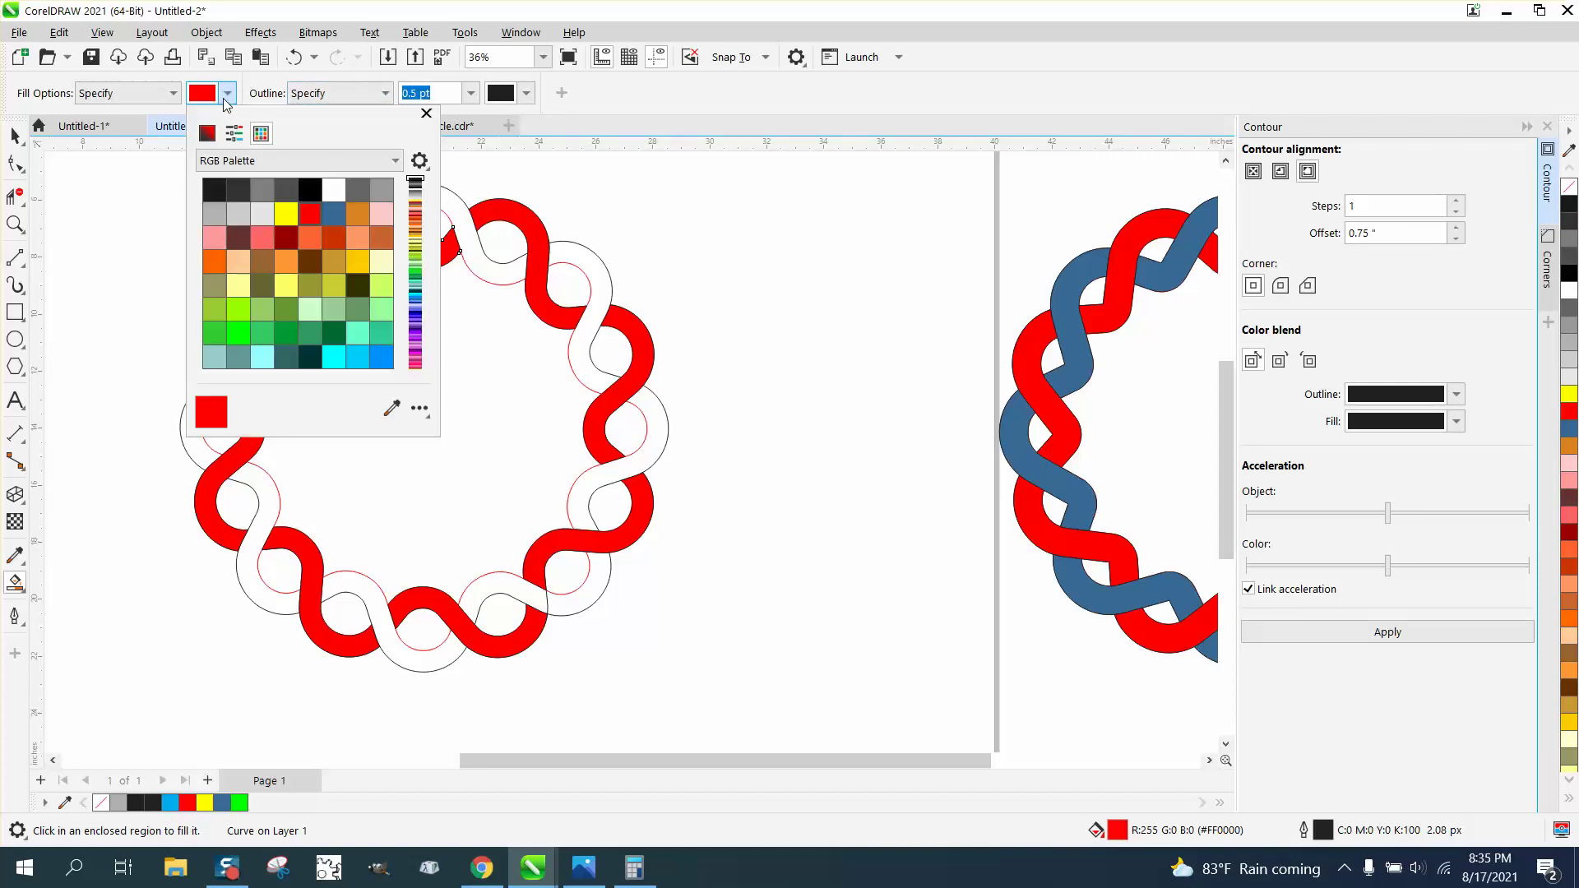
{"action": "left_click", "coordinate": [286, 213]}
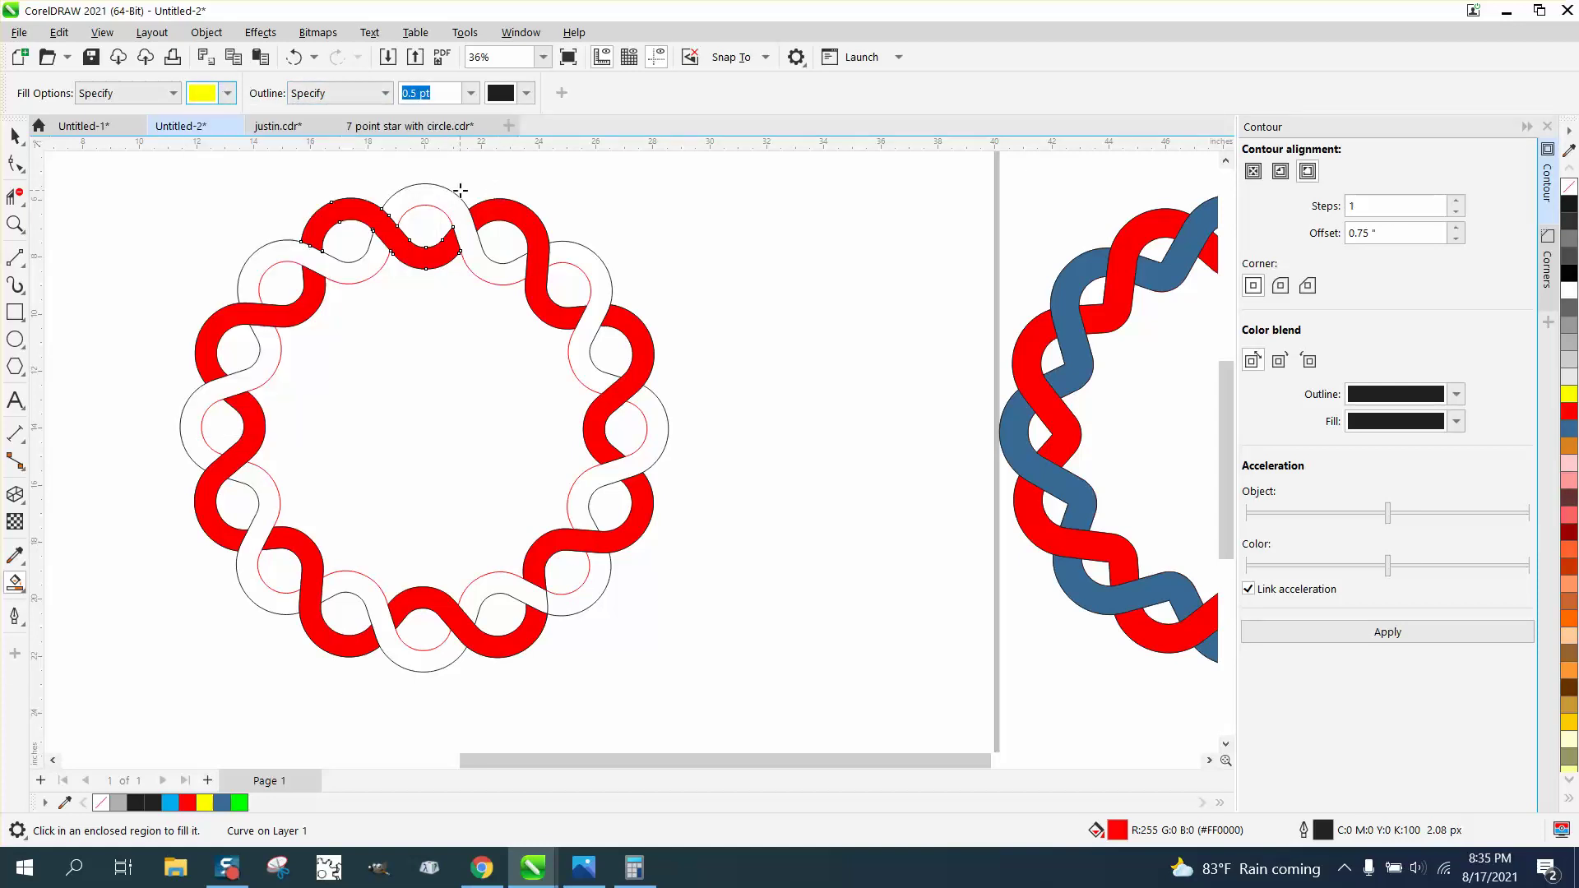
{"action": "left_click", "coordinate": [451, 200]}
{"action": "left_click", "coordinate": [571, 261]}
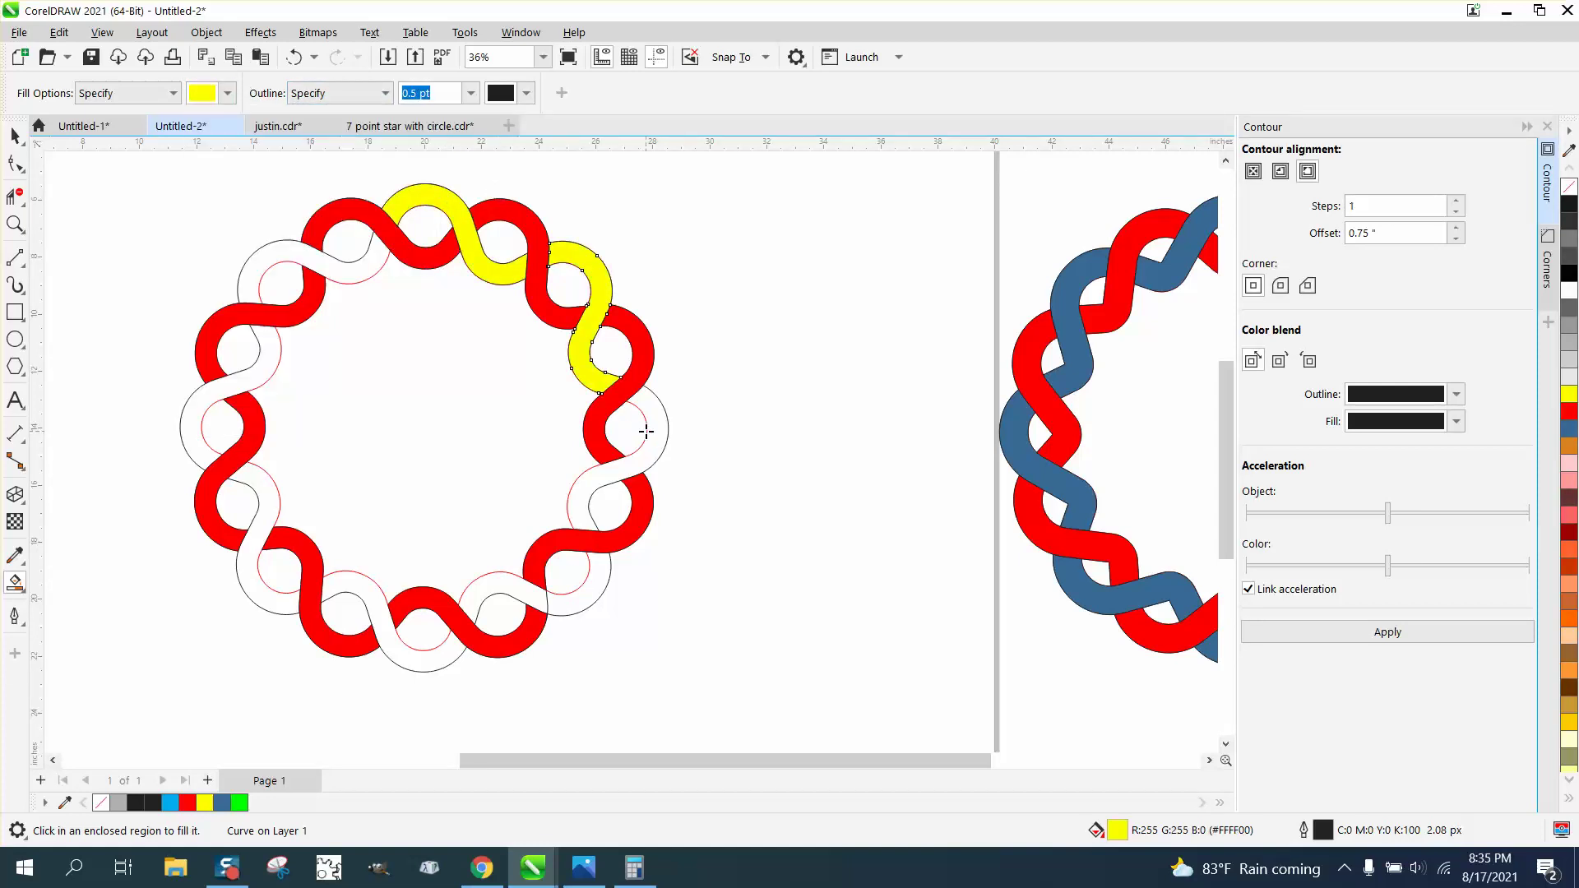
{"action": "left_click", "coordinate": [653, 428]}
{"action": "left_click", "coordinate": [596, 580]}
{"action": "left_click", "coordinate": [523, 593]}
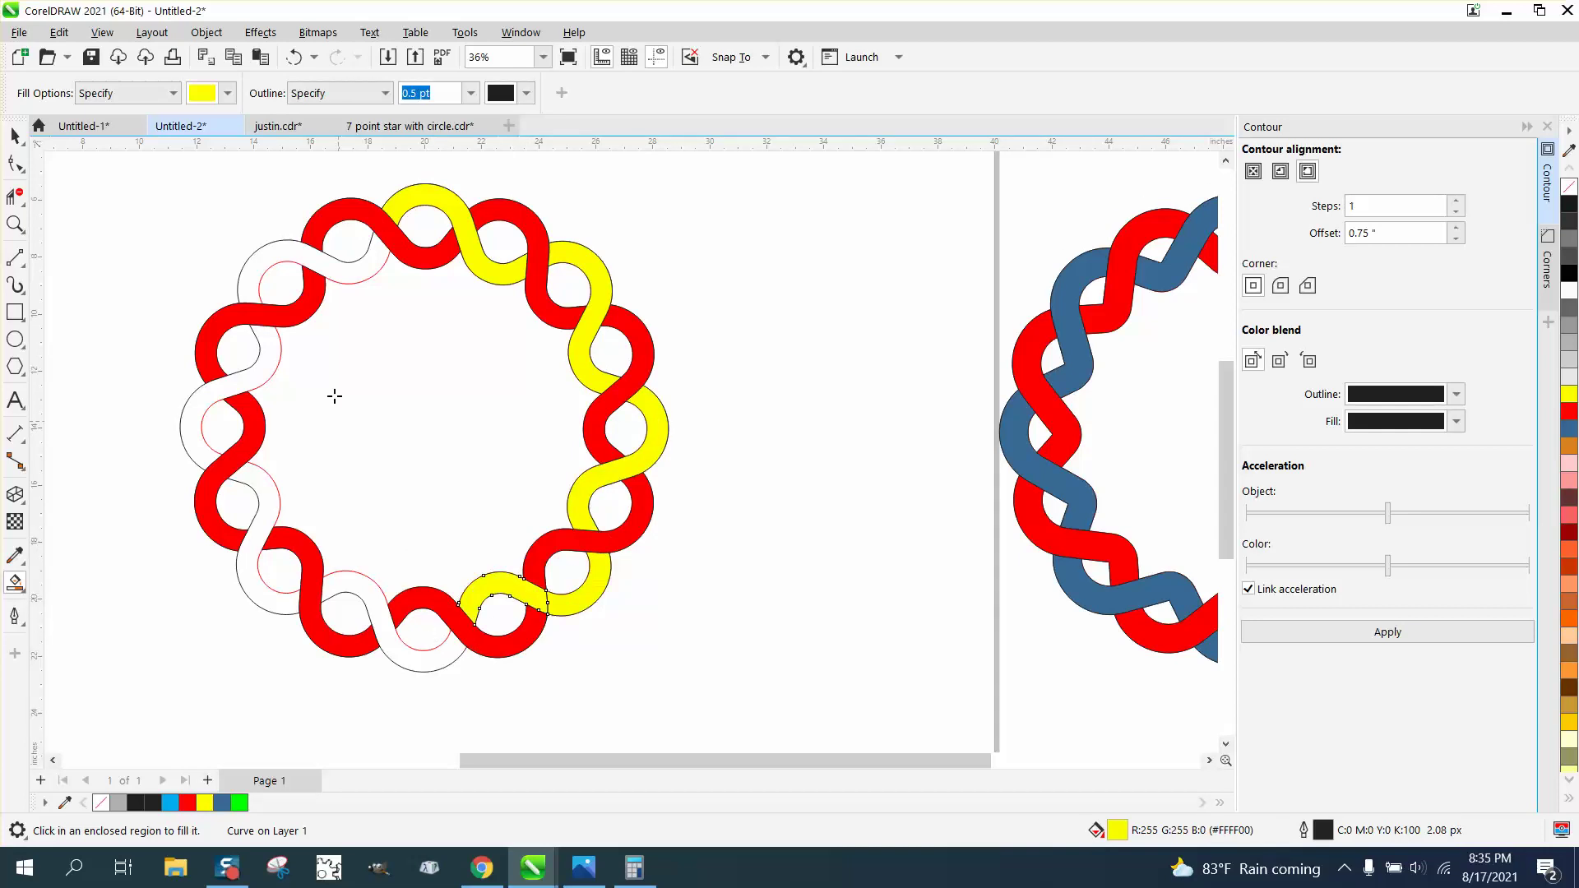
{"action": "left_click", "coordinate": [296, 58]}
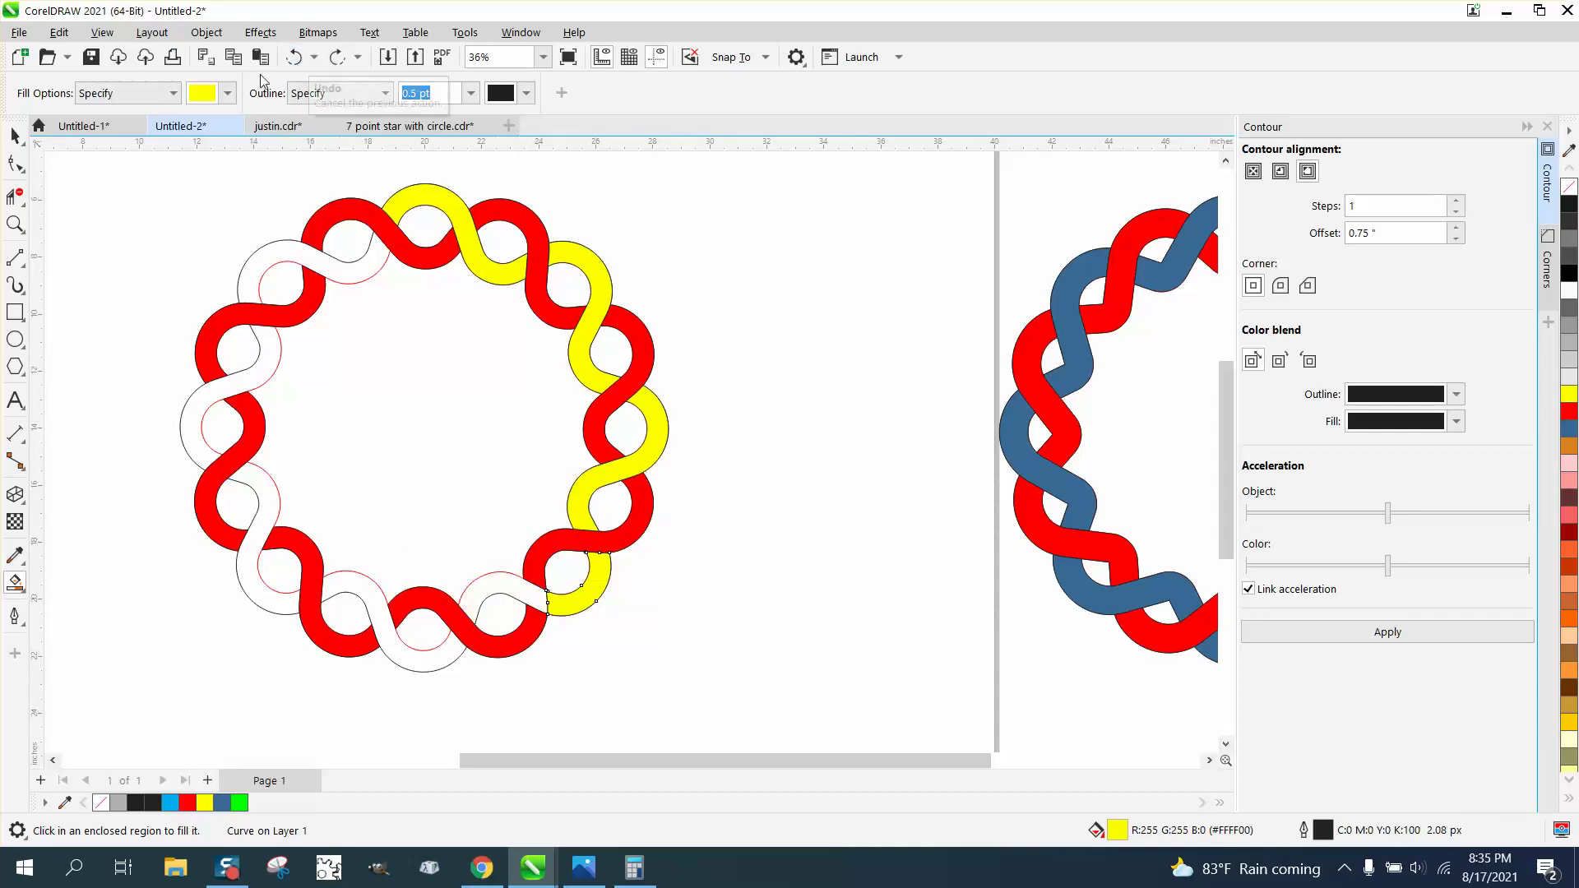
{"action": "left_click", "coordinate": [293, 59]}
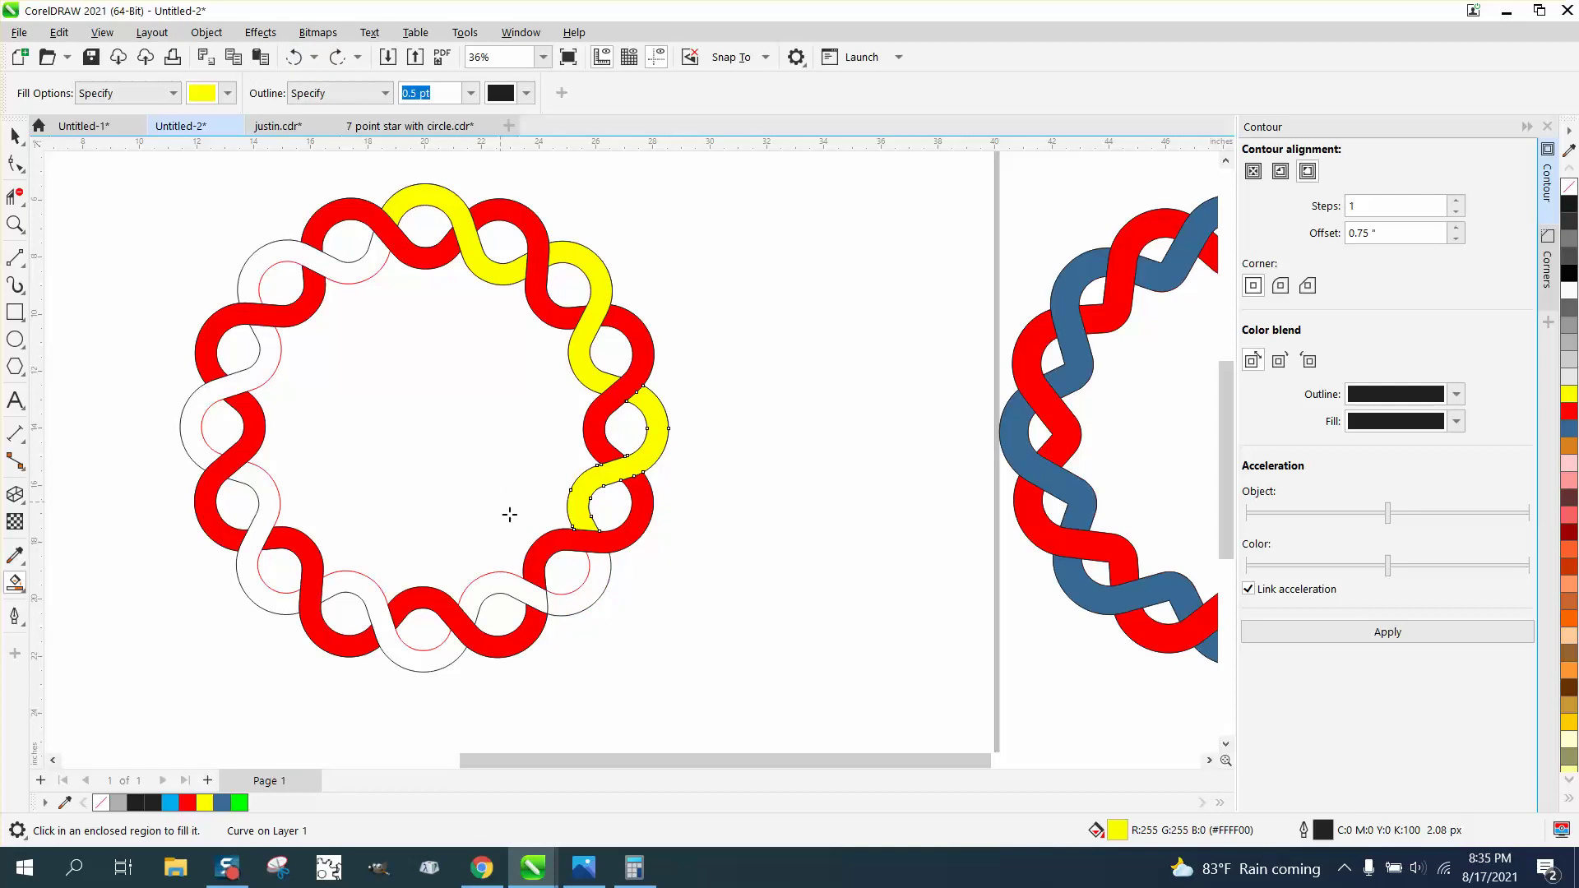
Delete the leftover segment splitting the second strand at the lower-right crossing, and fill that strand's remaining sections with yellow.
{"action": "left_click", "coordinate": [15, 196]}
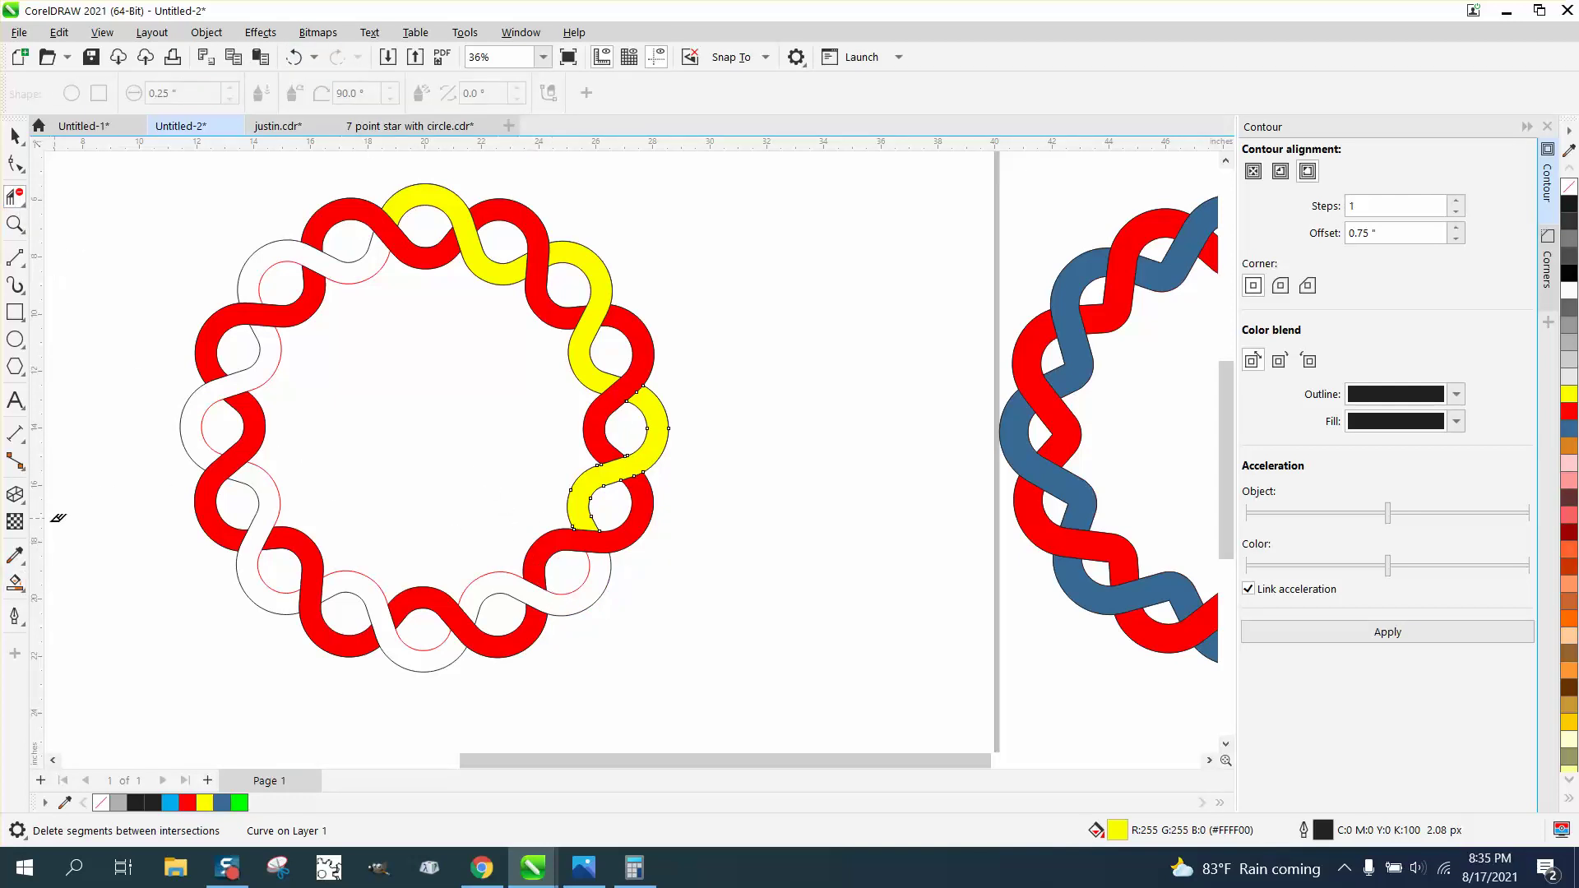
{"action": "left_click", "coordinate": [14, 582]}
{"action": "left_click", "coordinate": [585, 595]}
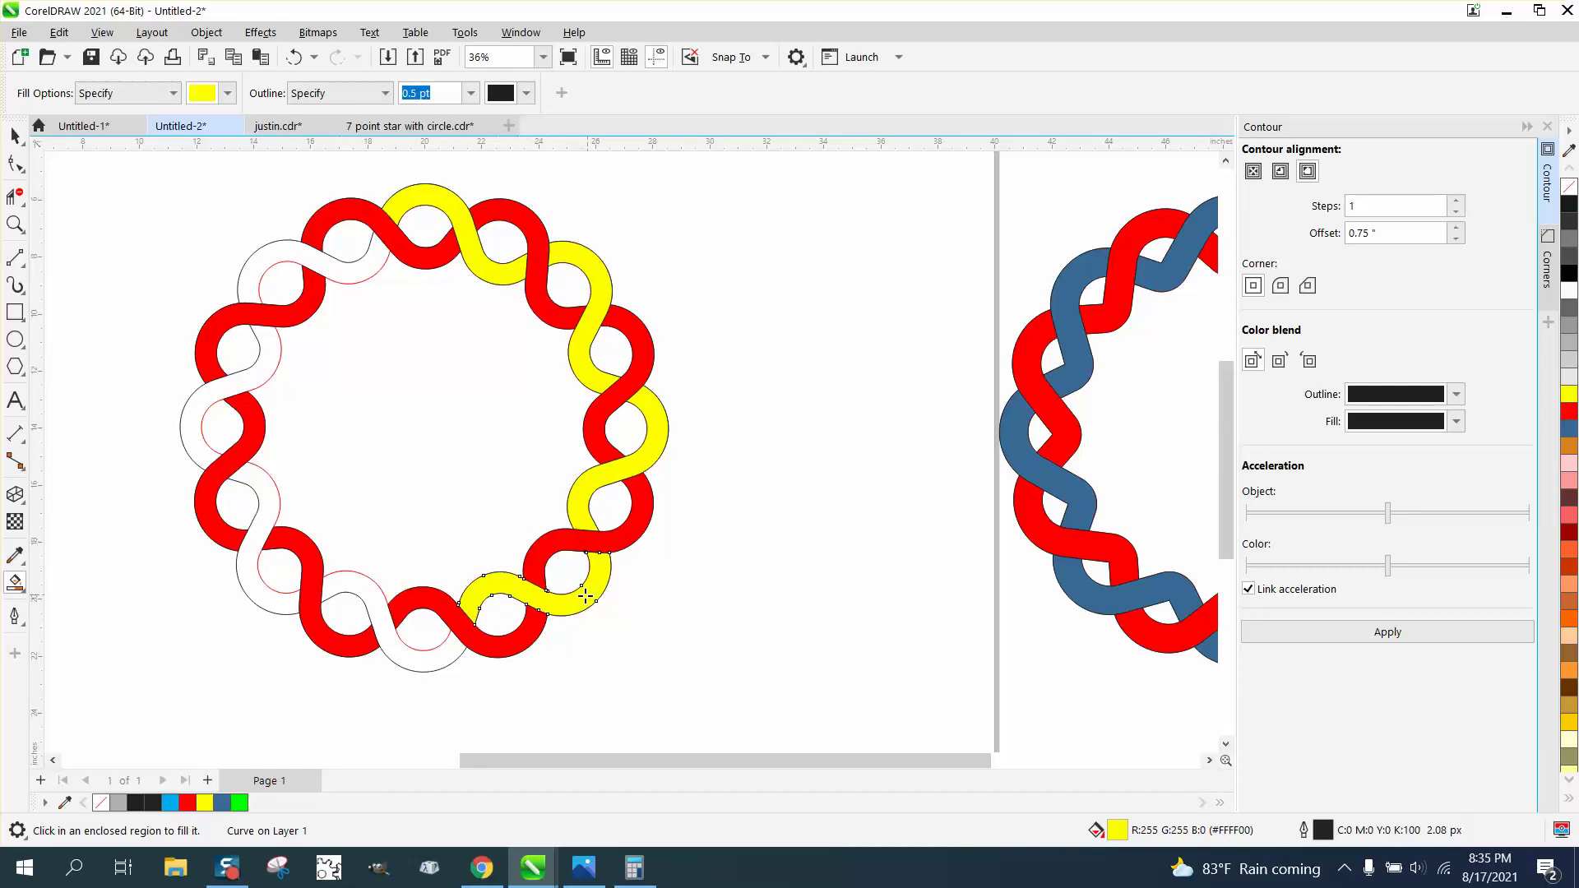
{"action": "left_click", "coordinate": [430, 658]}
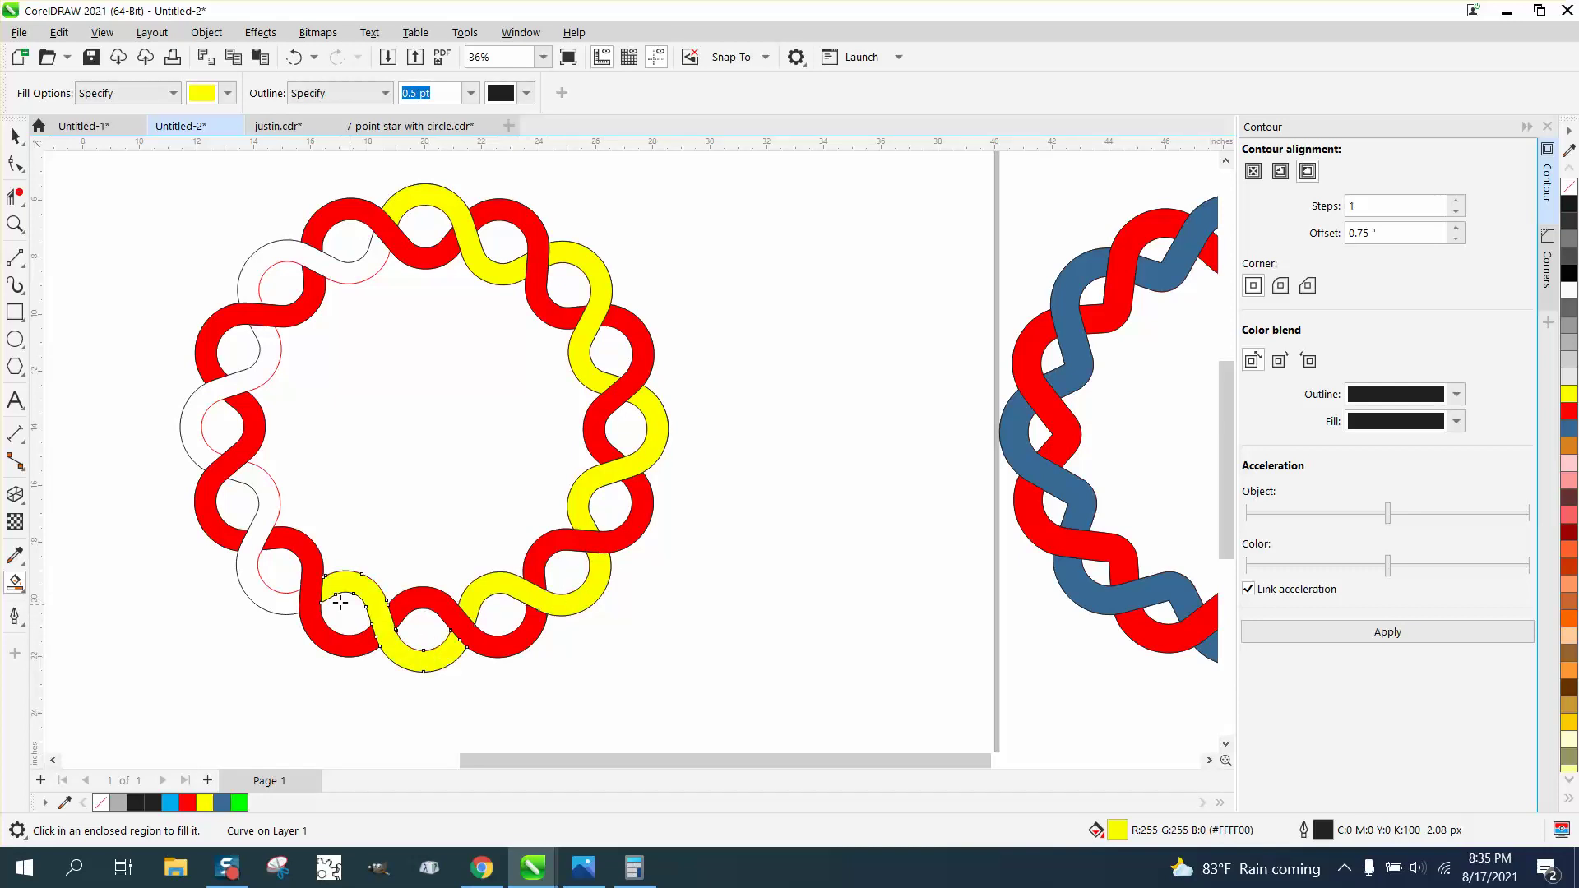
{"action": "left_click", "coordinate": [278, 593]}
{"action": "left_click", "coordinate": [197, 424]}
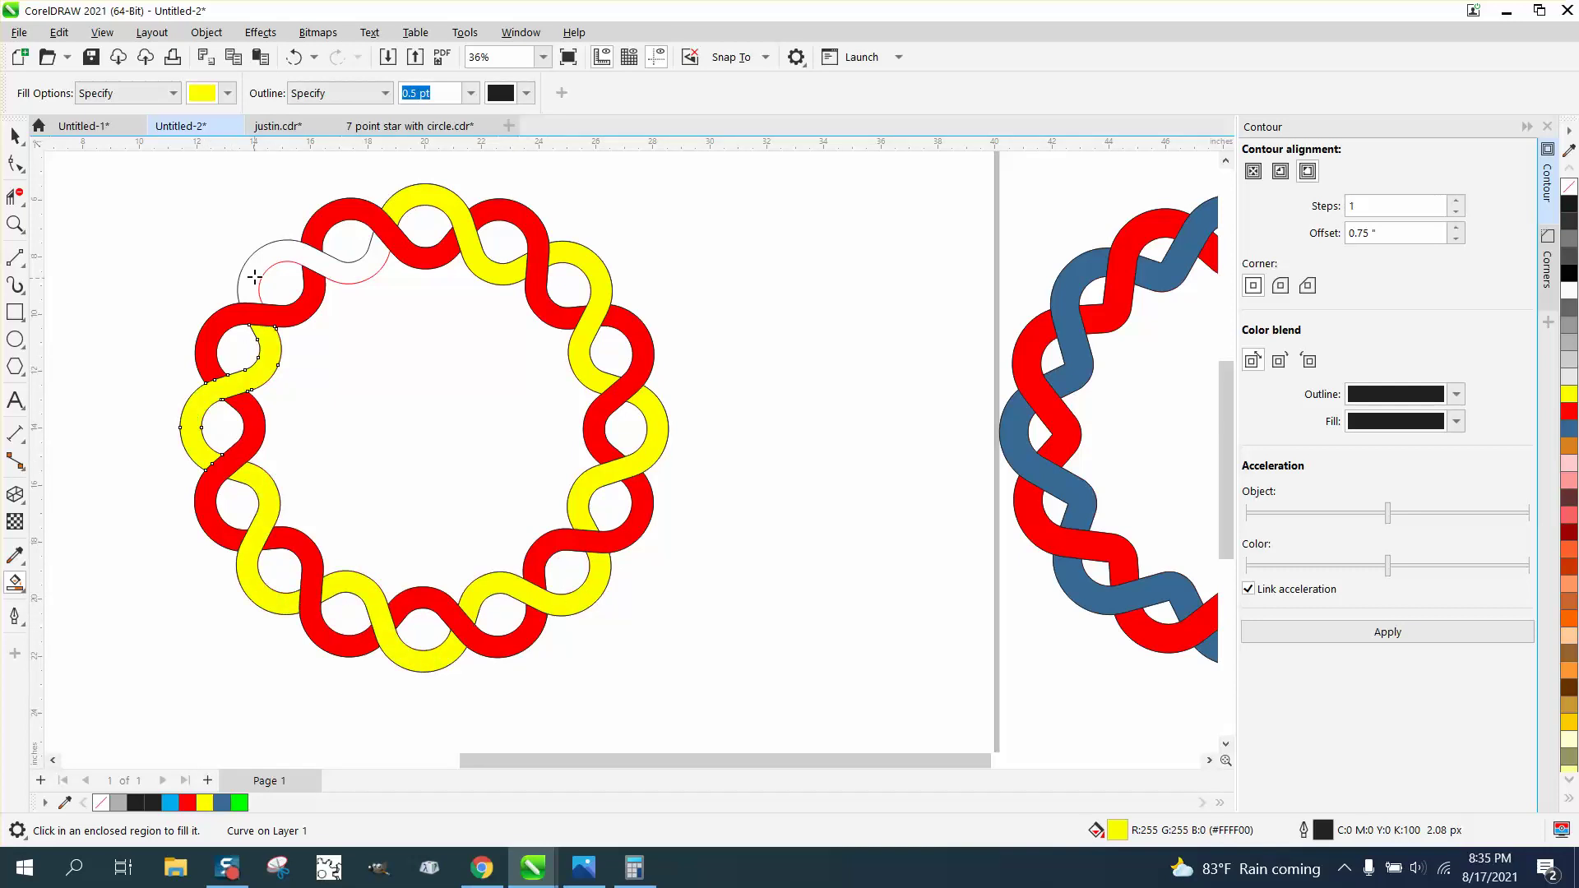
{"action": "left_click", "coordinate": [257, 271]}
Select the whole red and yellow ring, remove its outlines and apply a uniform near-black outline (#1A1A1A).
{"action": "left_click", "coordinate": [15, 136]}
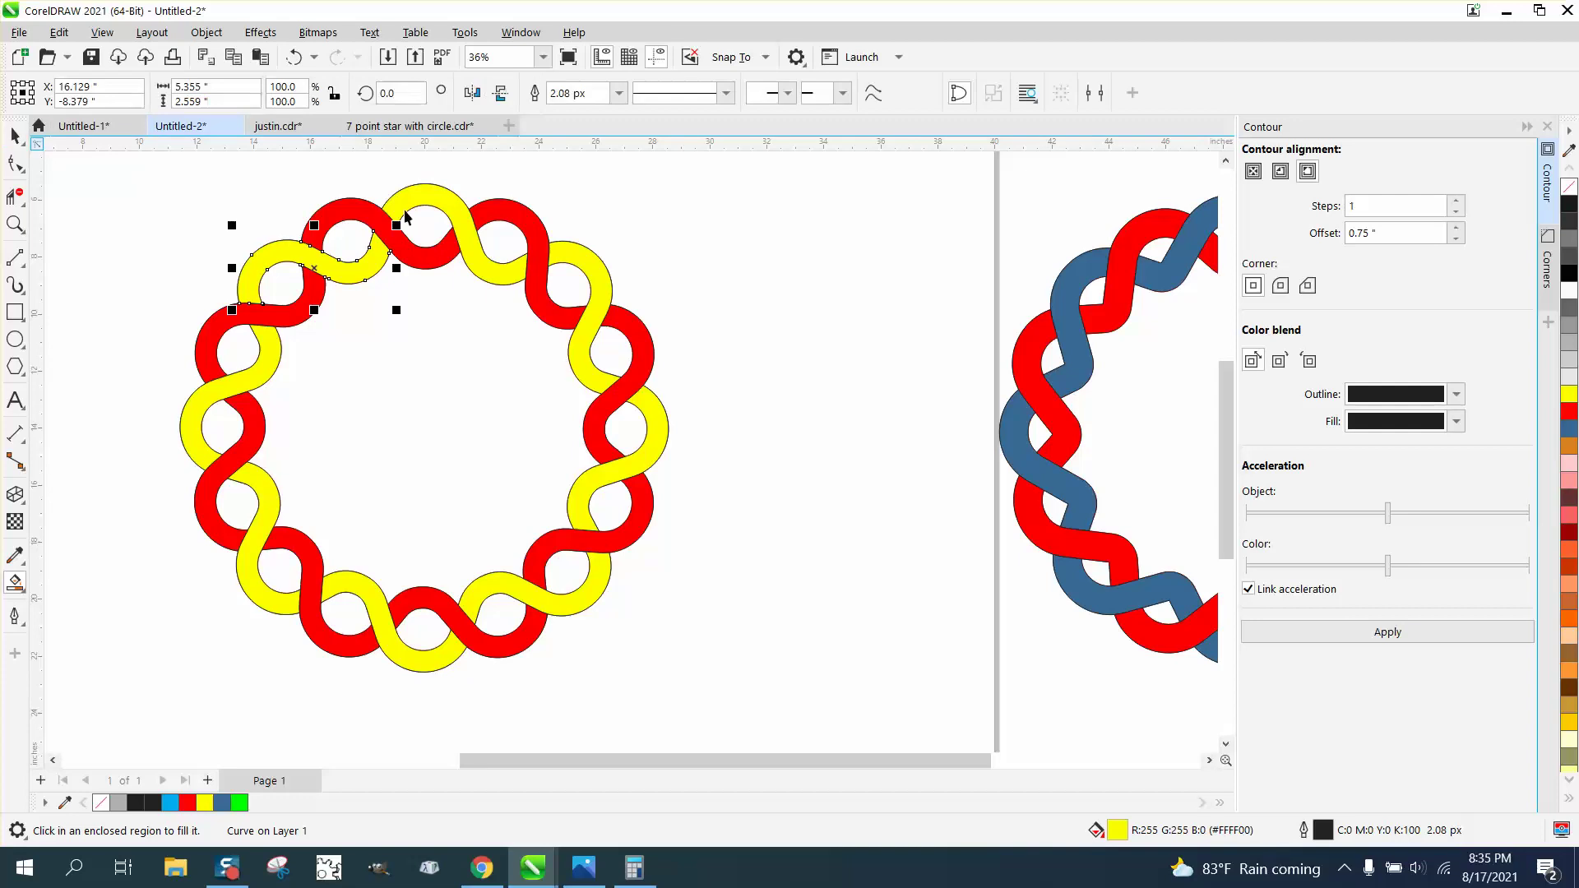
{"action": "left_click_drag", "start_coordinate": [130, 168], "coordinate": [832, 695]}
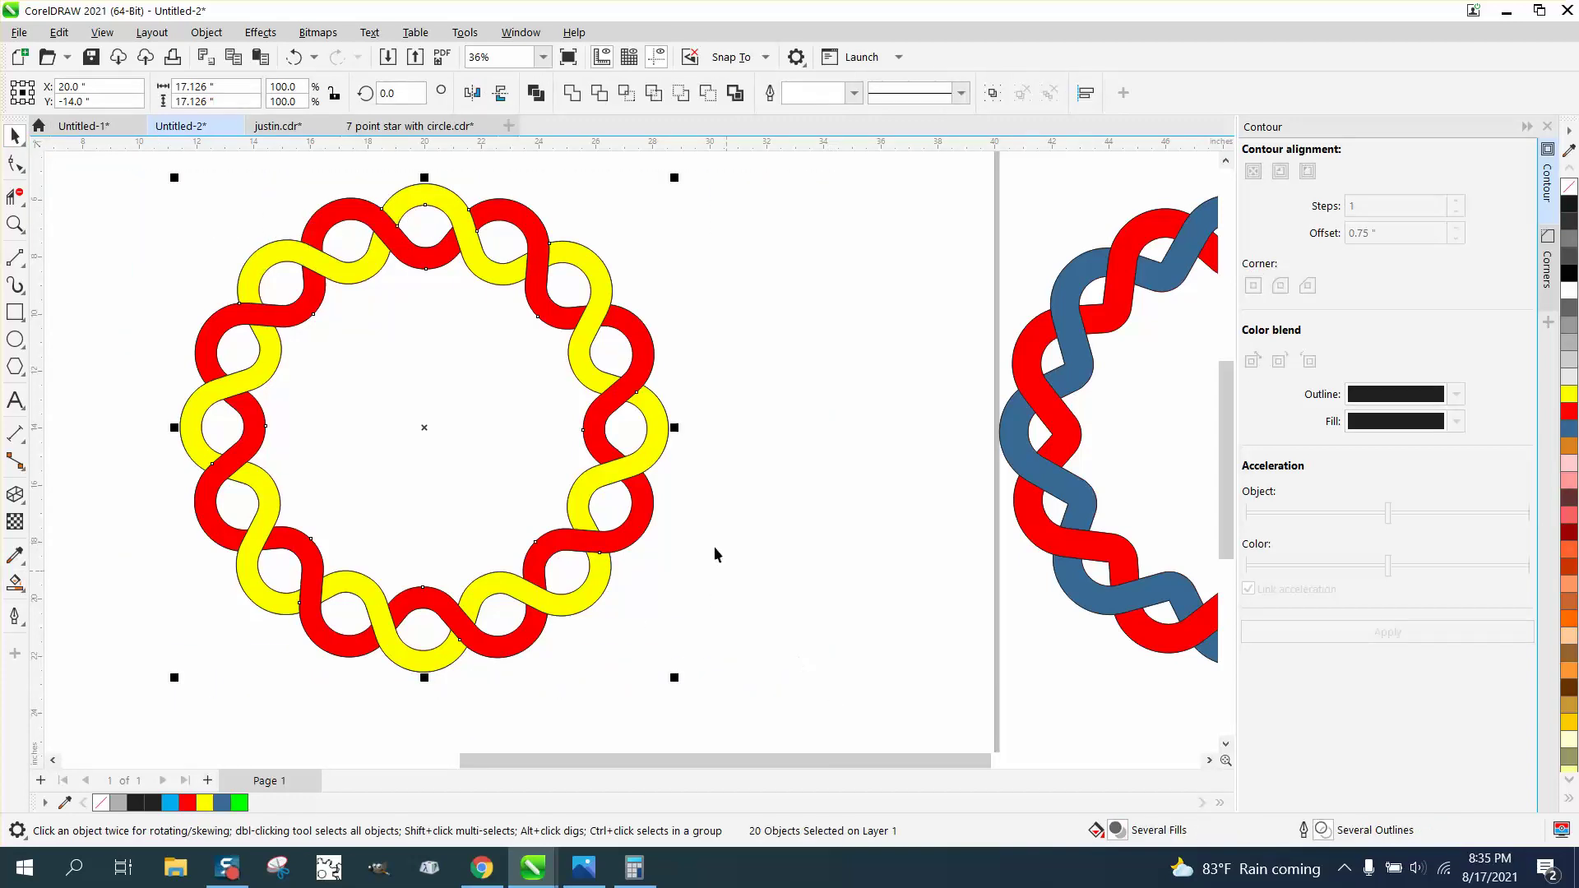
{"action": "right_click", "coordinate": [1568, 184]}
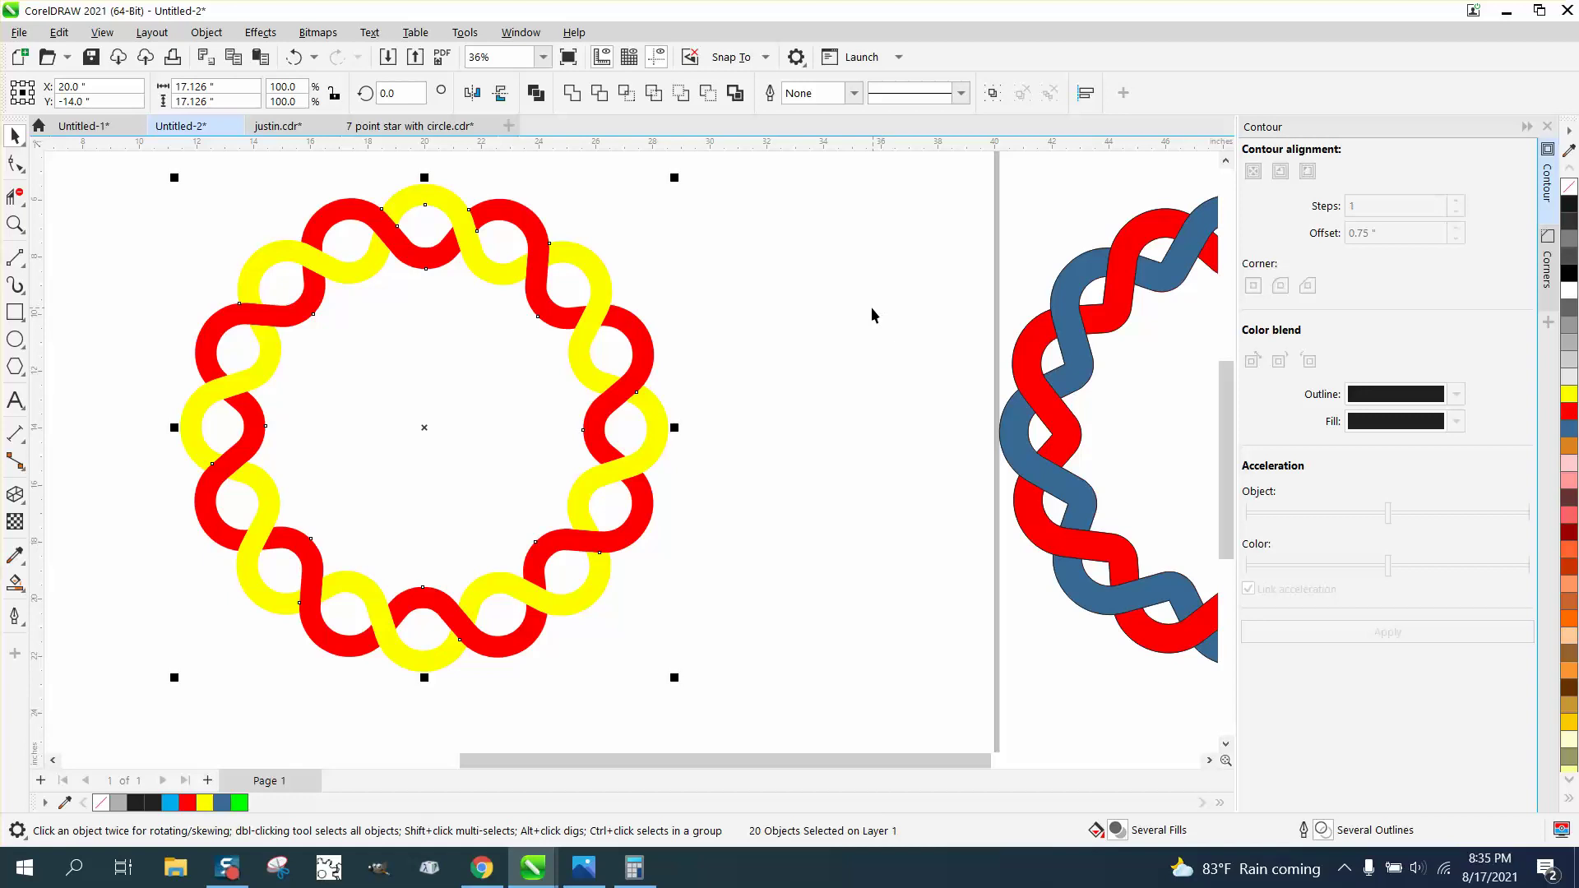
{"action": "right_click", "coordinate": [1568, 213]}
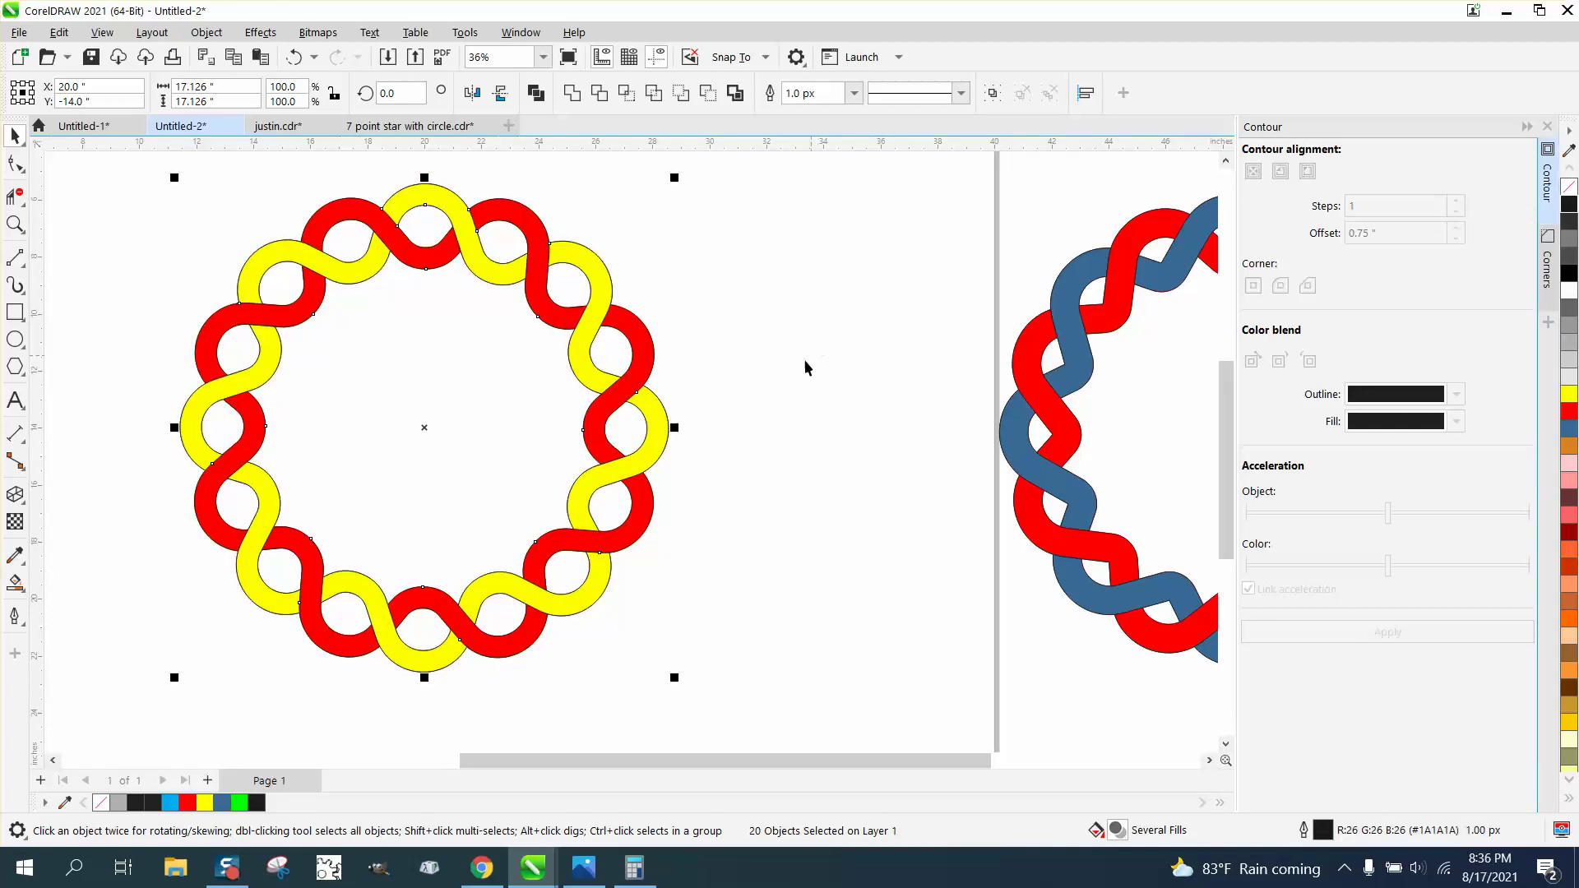
Examine the bends of the red and blue example ring up close and compare both braid rings side by side.
{"action": "scroll", "coordinate": [812, 418], "scroll_direction": "down", "scroll_amount": 1}
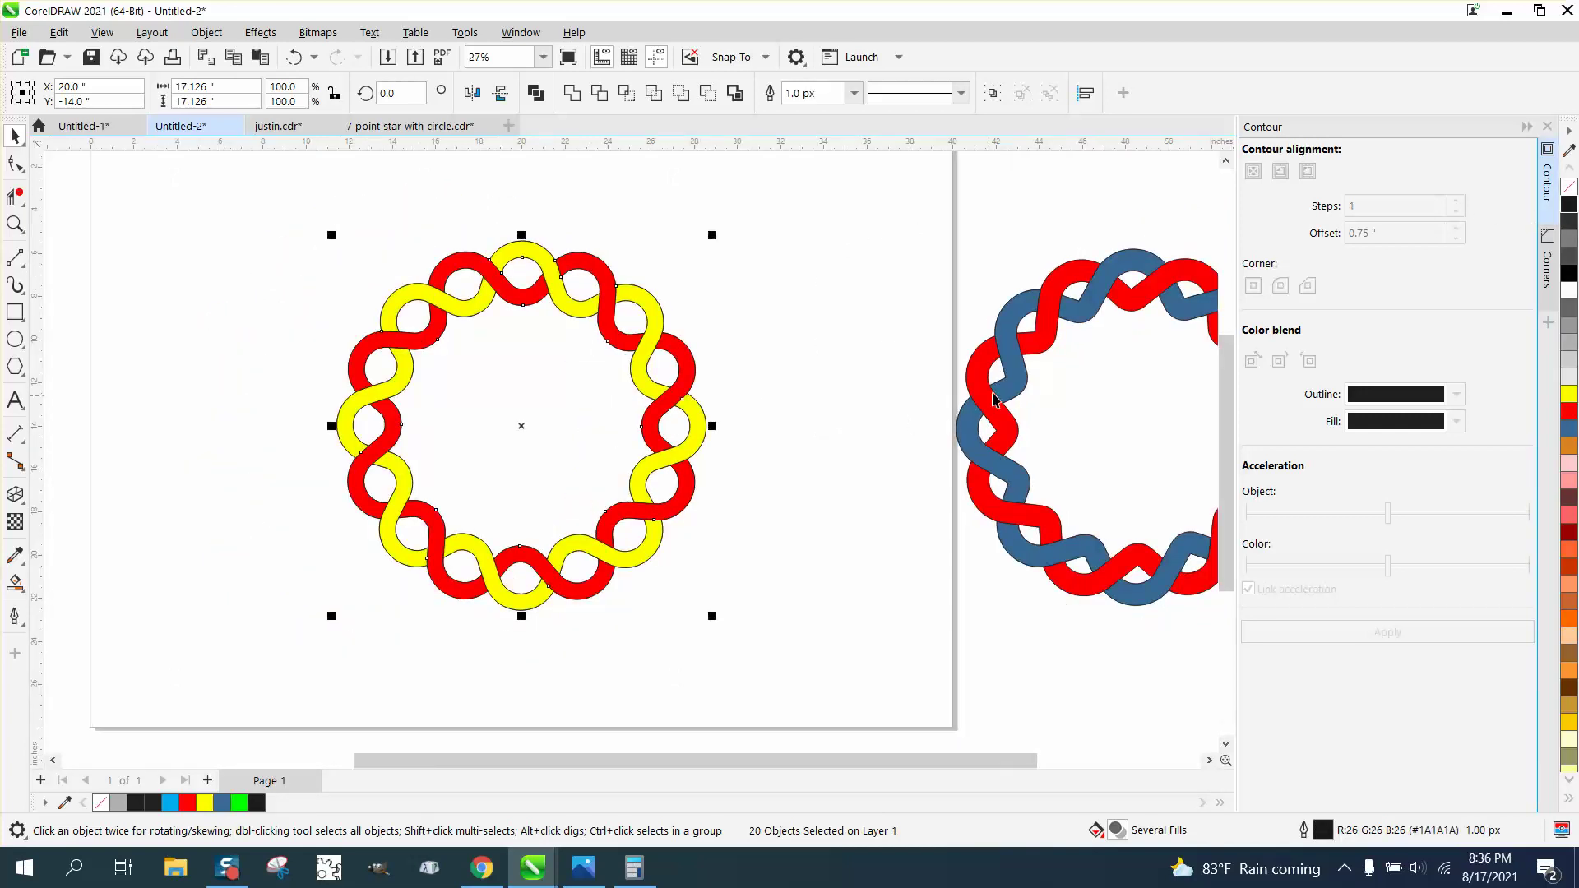
{"action": "scroll", "coordinate": [1034, 356], "scroll_direction": "down", "scroll_amount": 1}
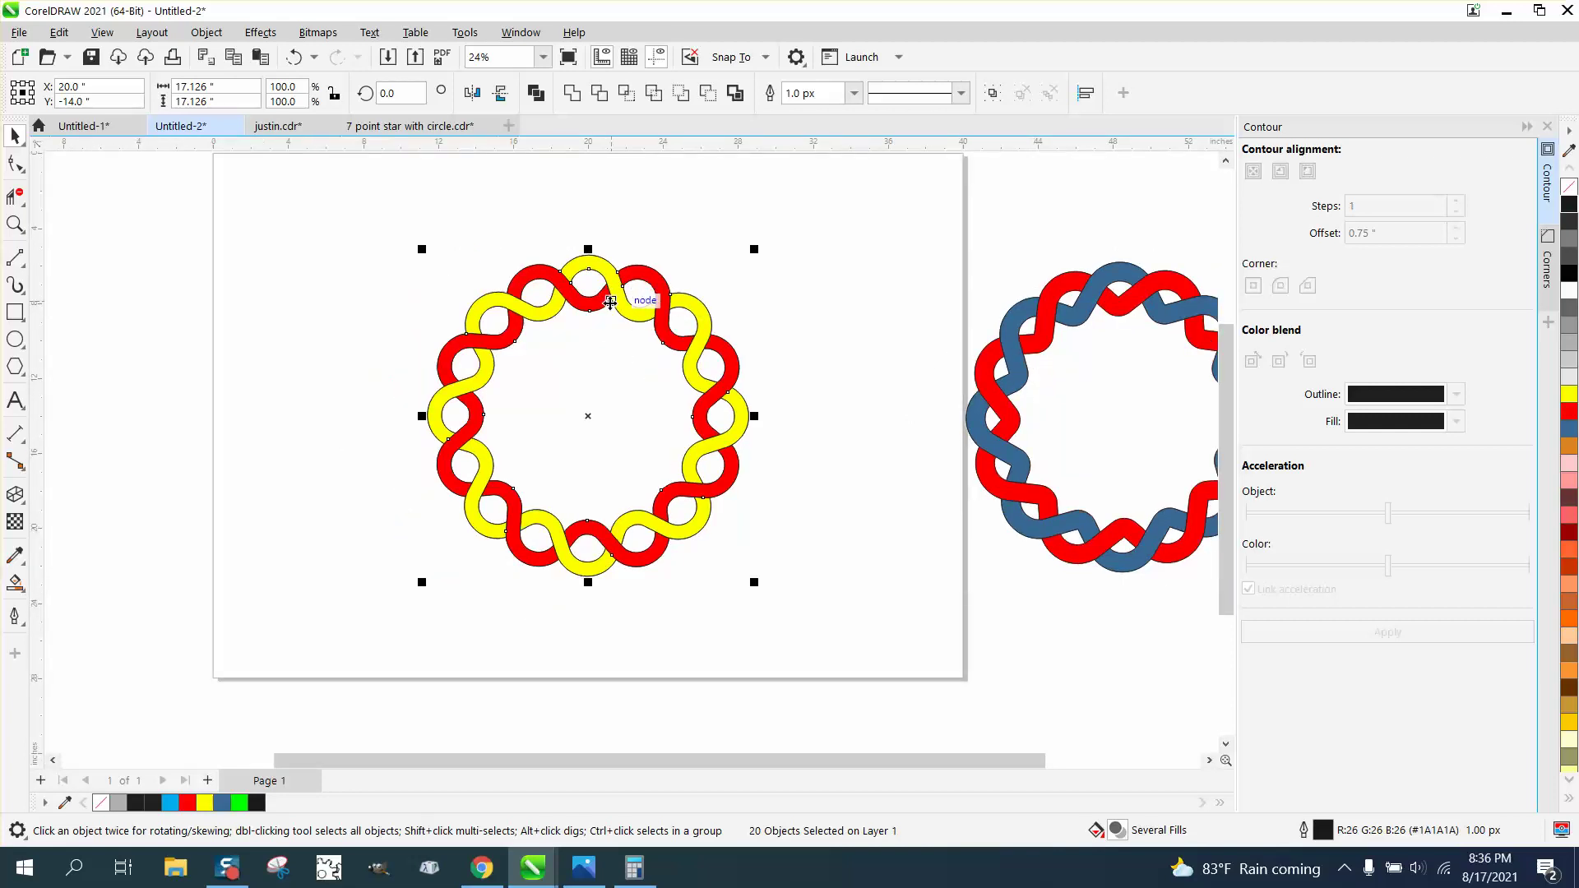
{"action": "left_click", "coordinate": [21, 230]}
{"action": "left_click", "coordinate": [73, 231]}
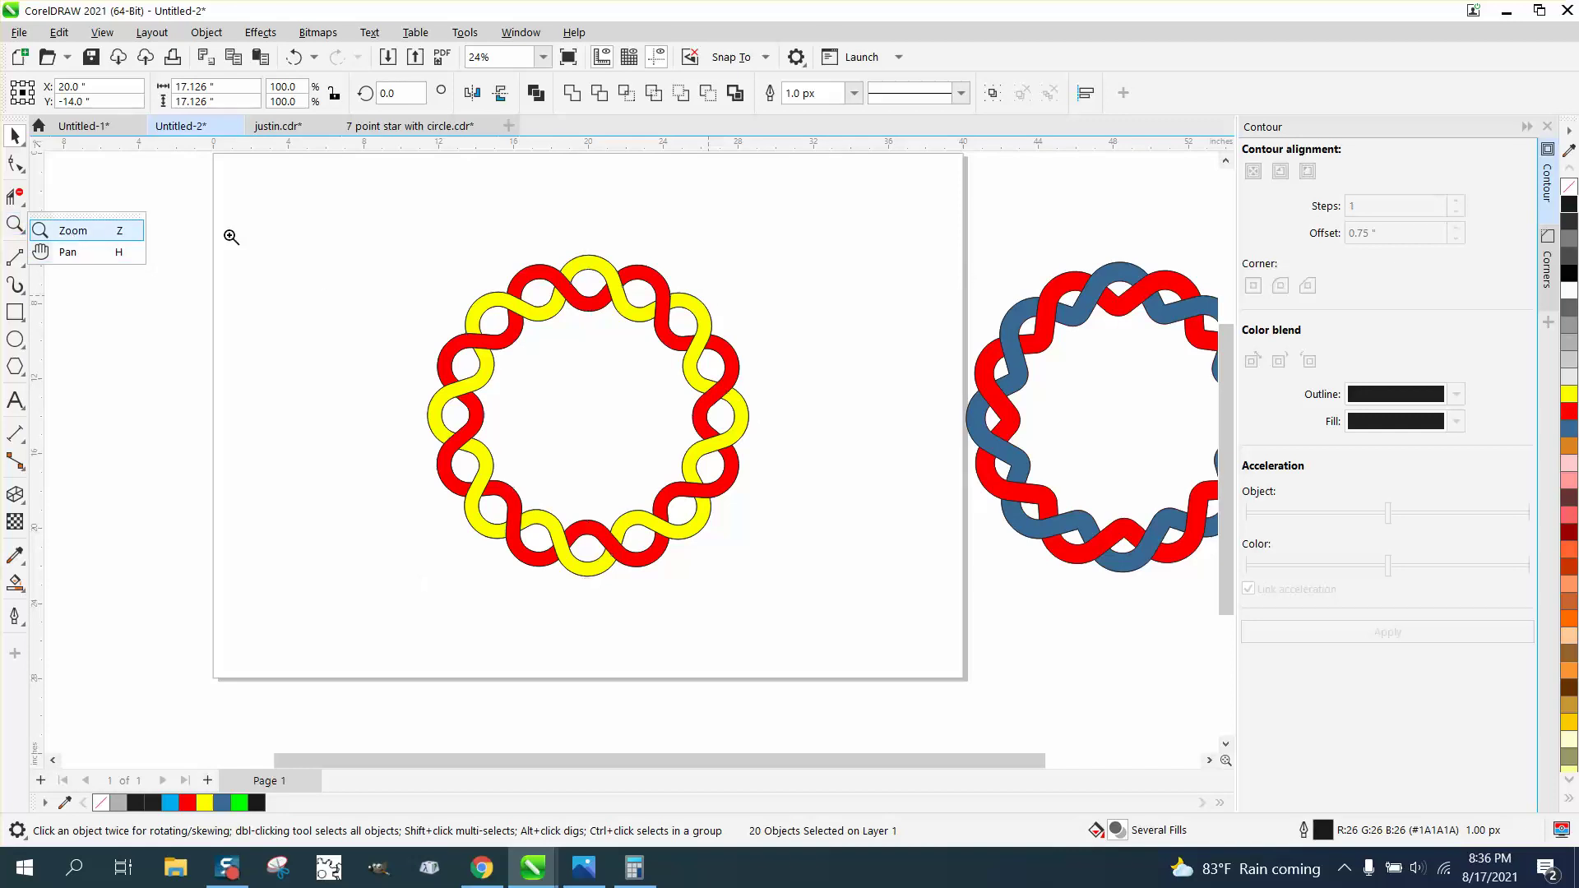
{"action": "left_click", "coordinate": [950, 345]}
{"action": "scroll", "coordinate": [559, 435], "scroll_direction": "left", "scroll_amount": 2}
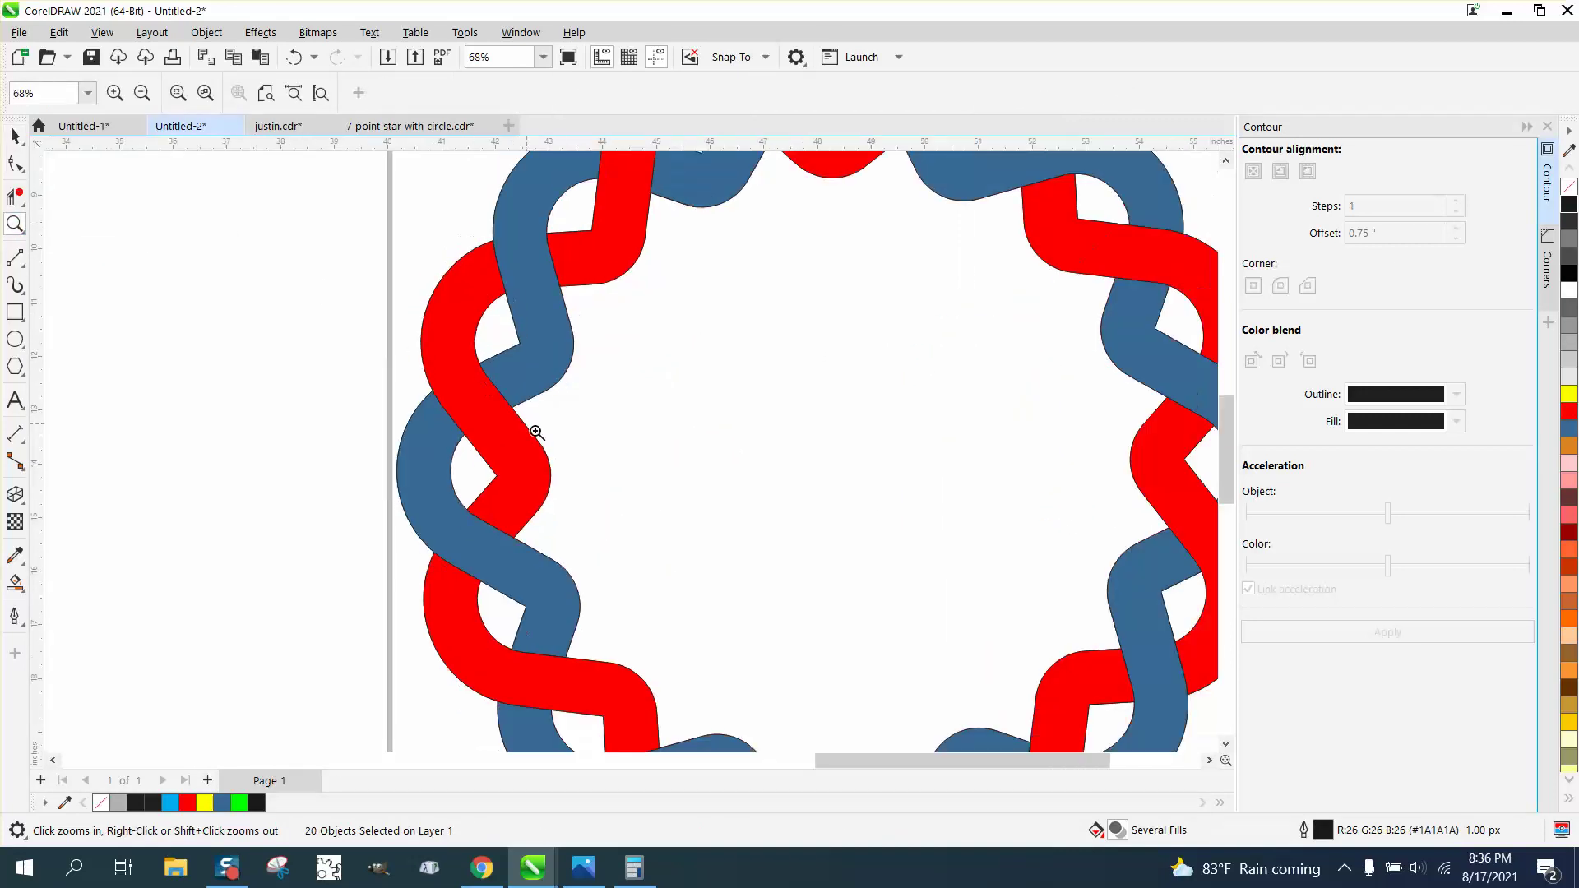
{"action": "scroll", "coordinate": [535, 440], "scroll_direction": "down", "scroll_amount": 2}
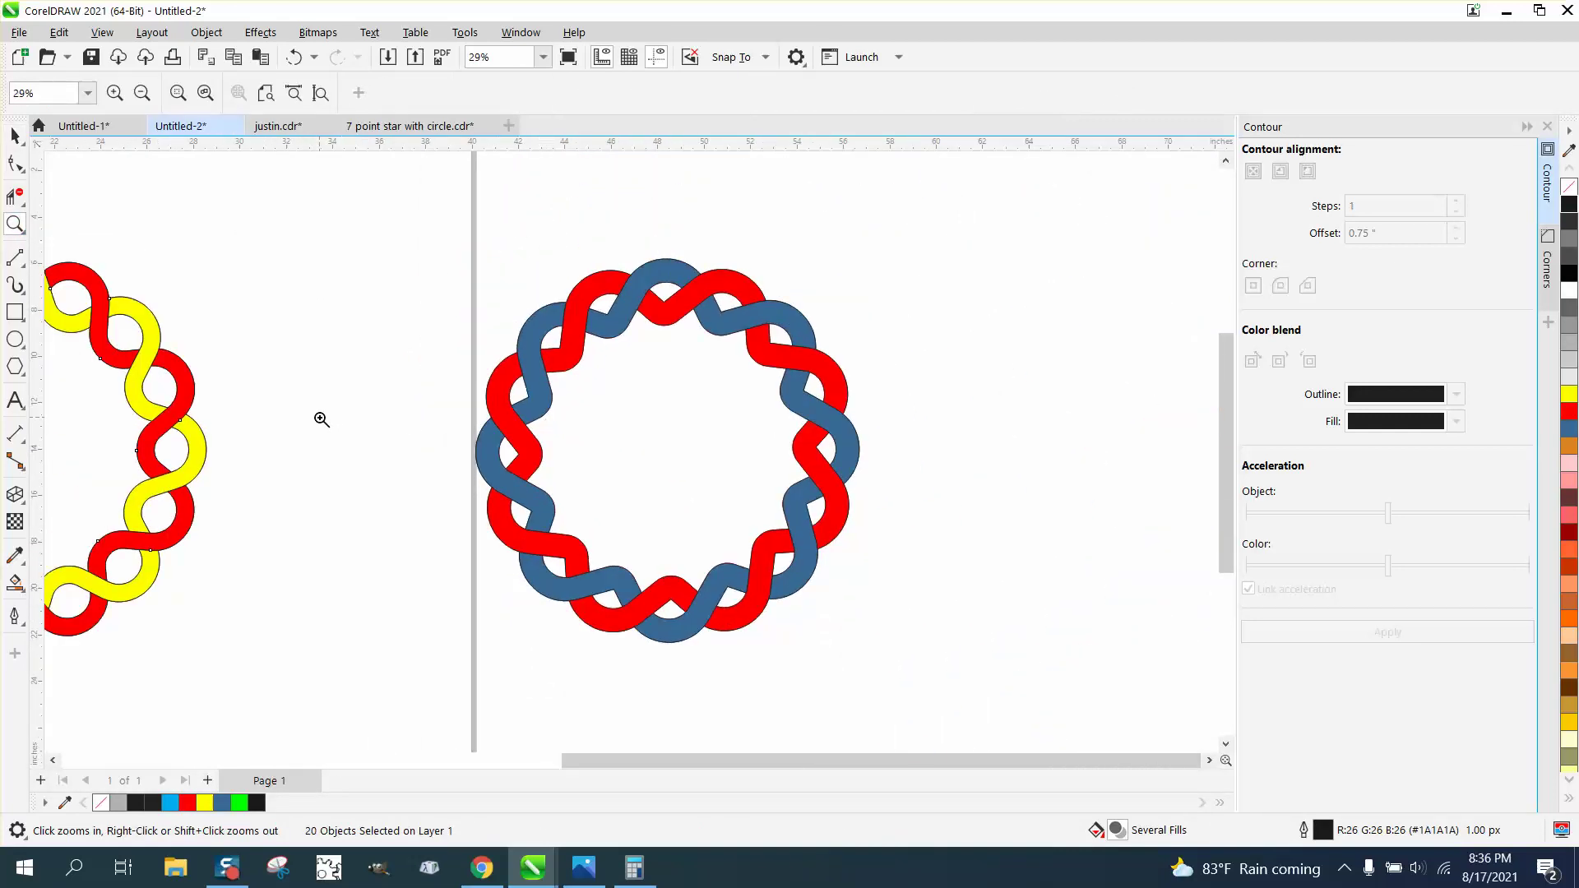
{"action": "scroll", "coordinate": [320, 420], "scroll_direction": "down", "scroll_amount": 1}
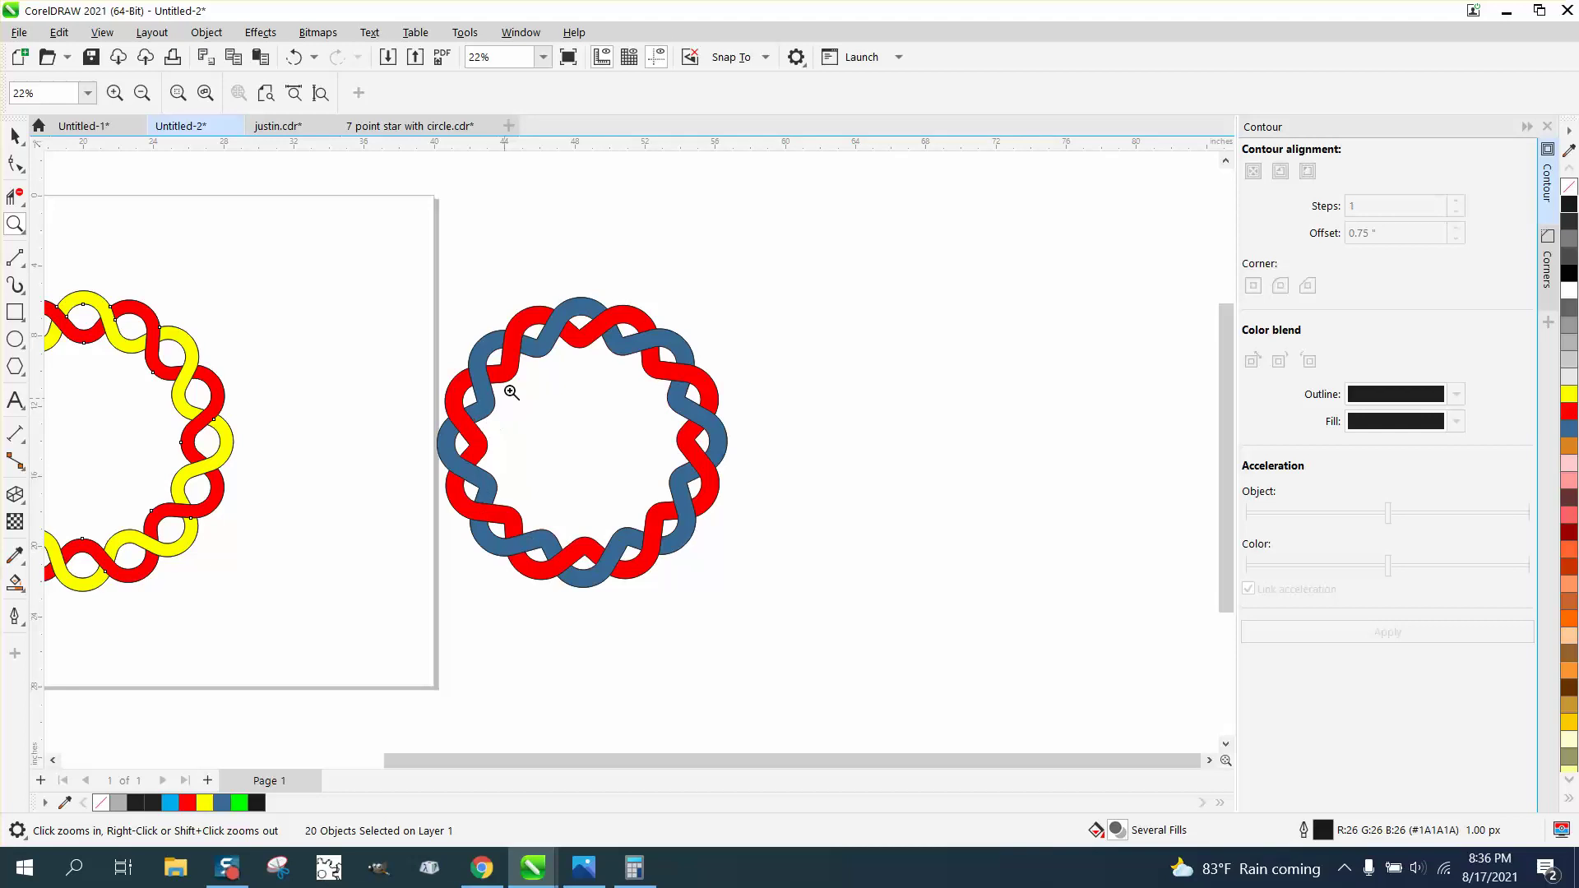
{"action": "scroll", "coordinate": [390, 373], "scroll_direction": "down", "scroll_amount": 1}
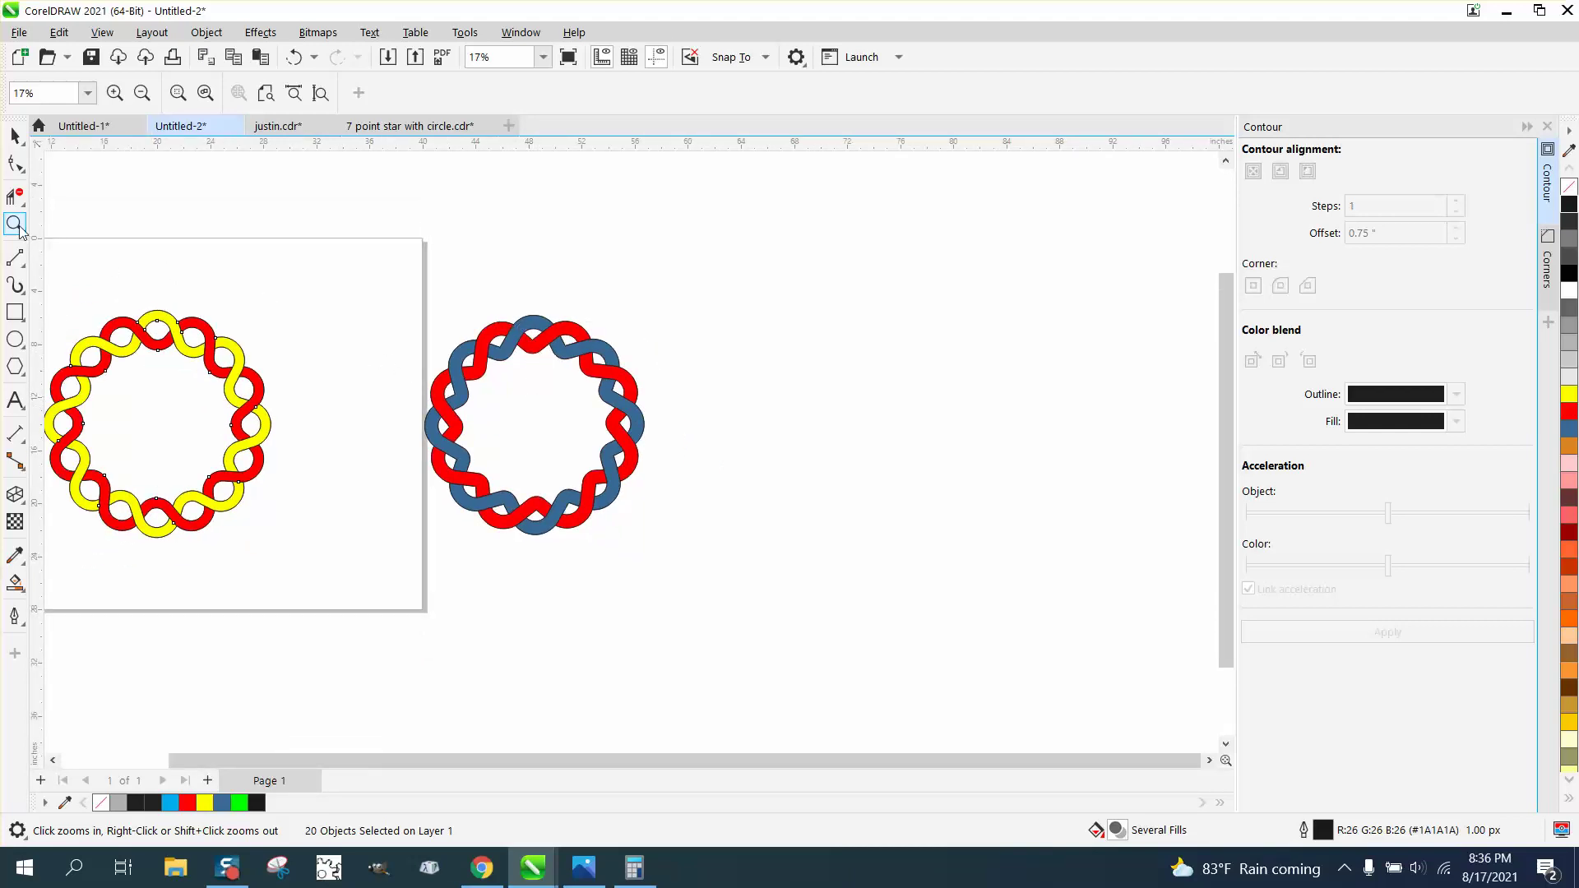
{"action": "left_click_drag", "start_coordinate": [504, 333], "coordinate": [656, 392]}
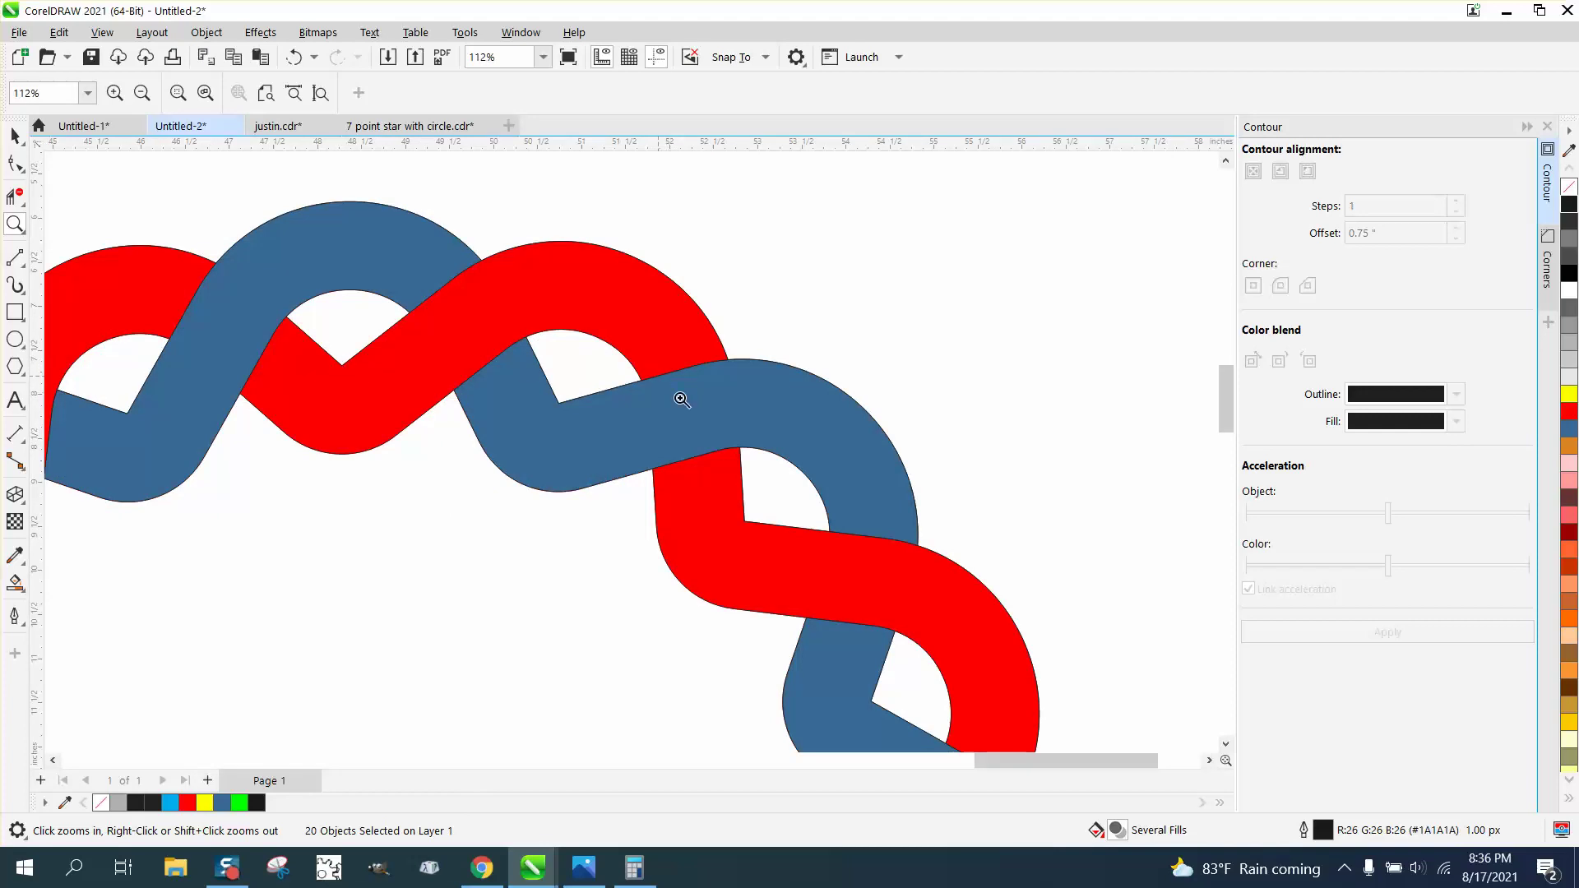
{"action": "right_click", "coordinate": [783, 508]}
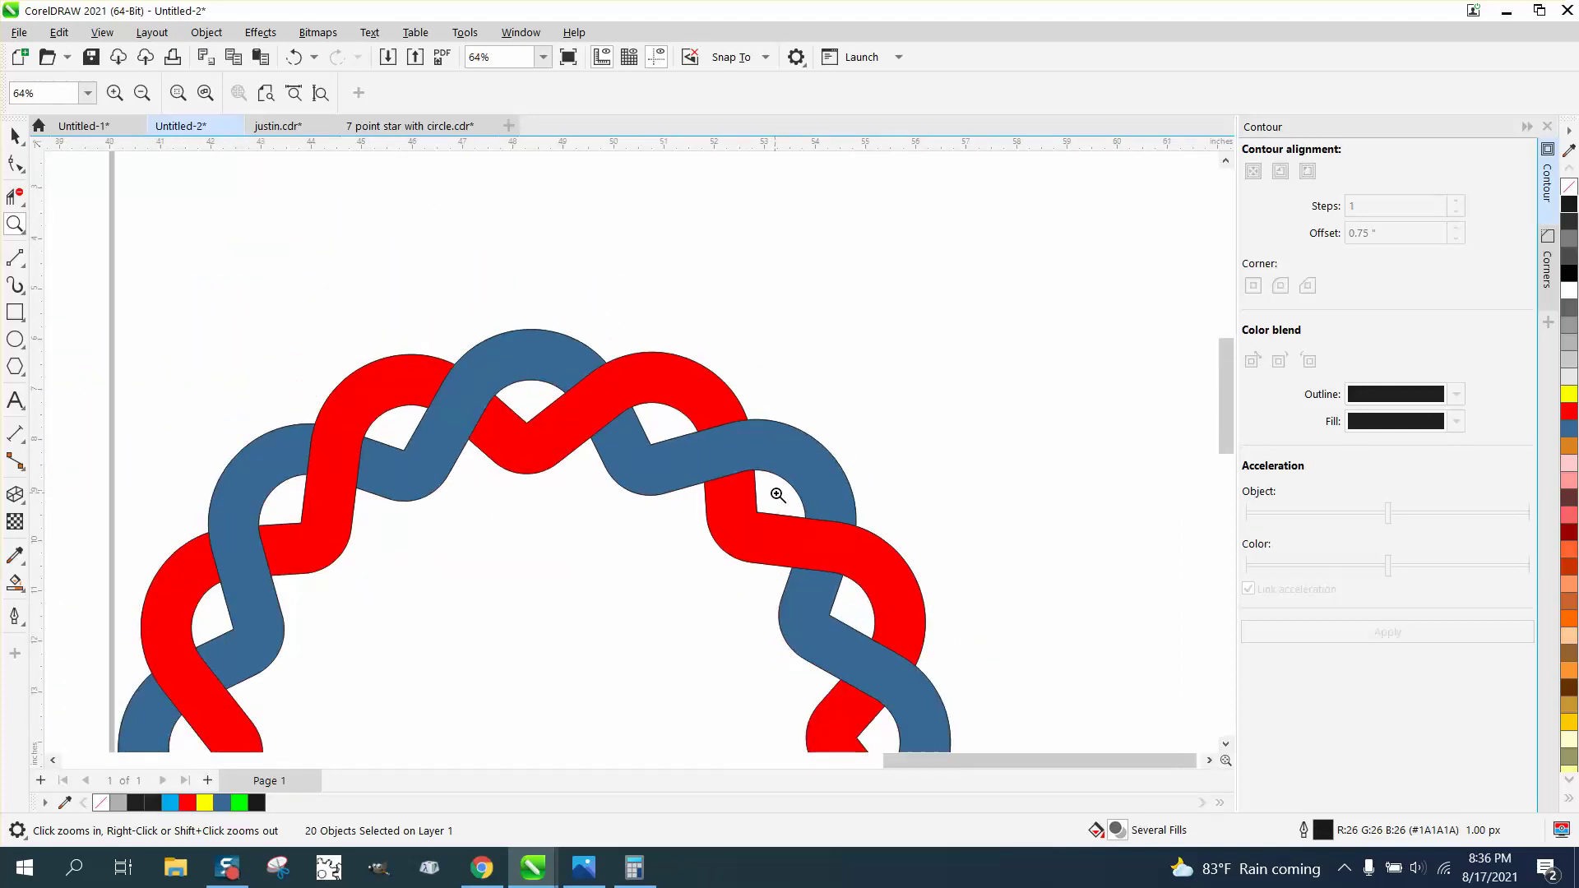
{"action": "right_click", "coordinate": [778, 494]}
{"action": "right_click", "coordinate": [776, 488]}
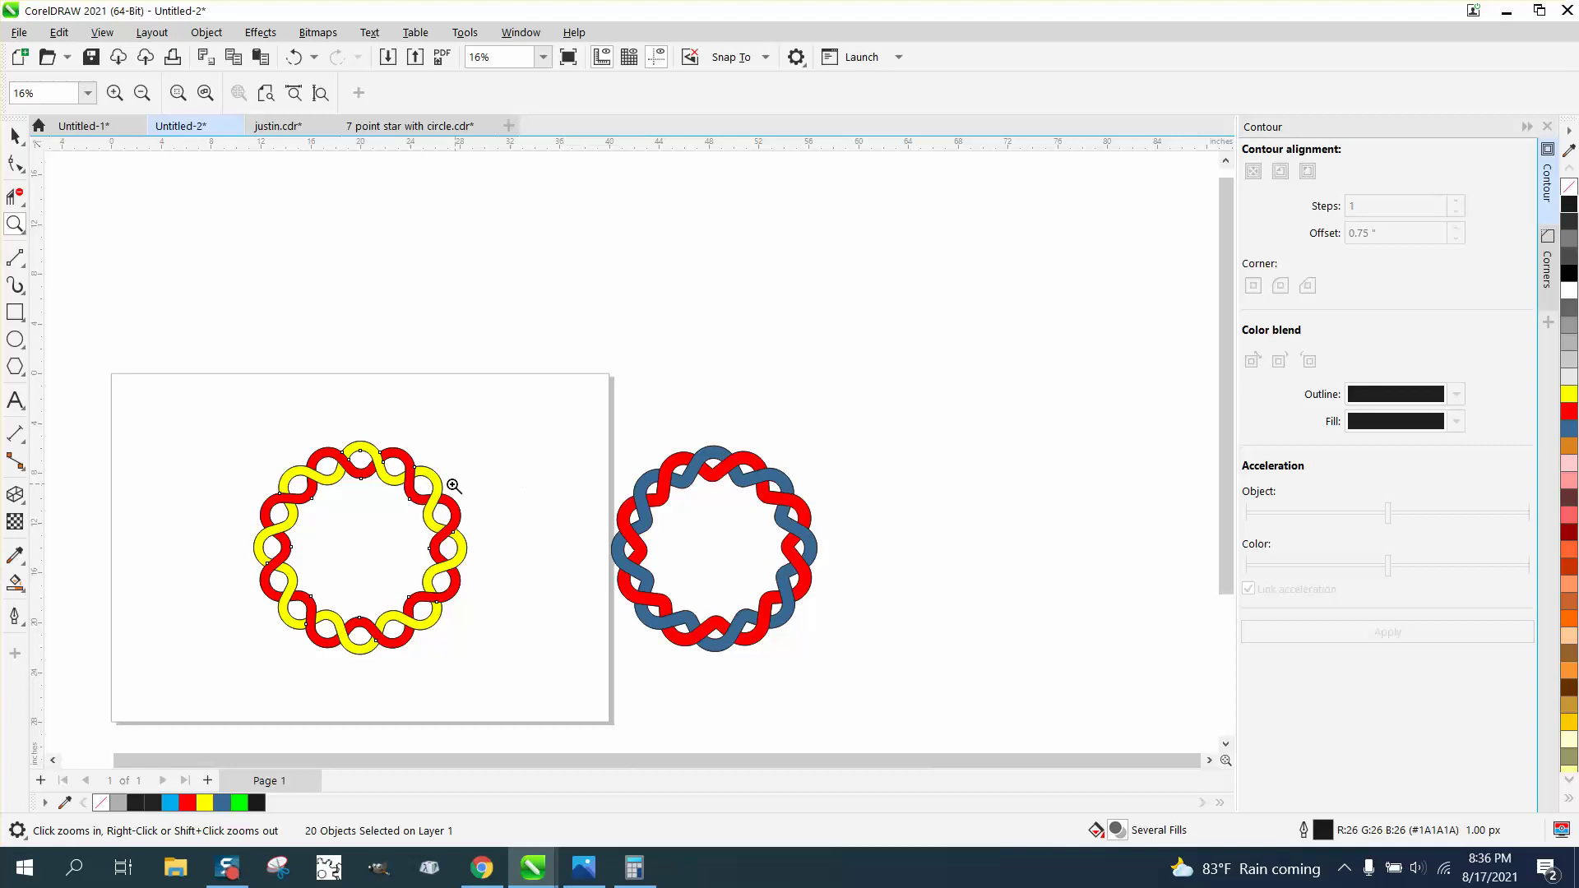
{"action": "left_click_drag", "start_coordinate": [242, 432], "coordinate": [984, 714]}
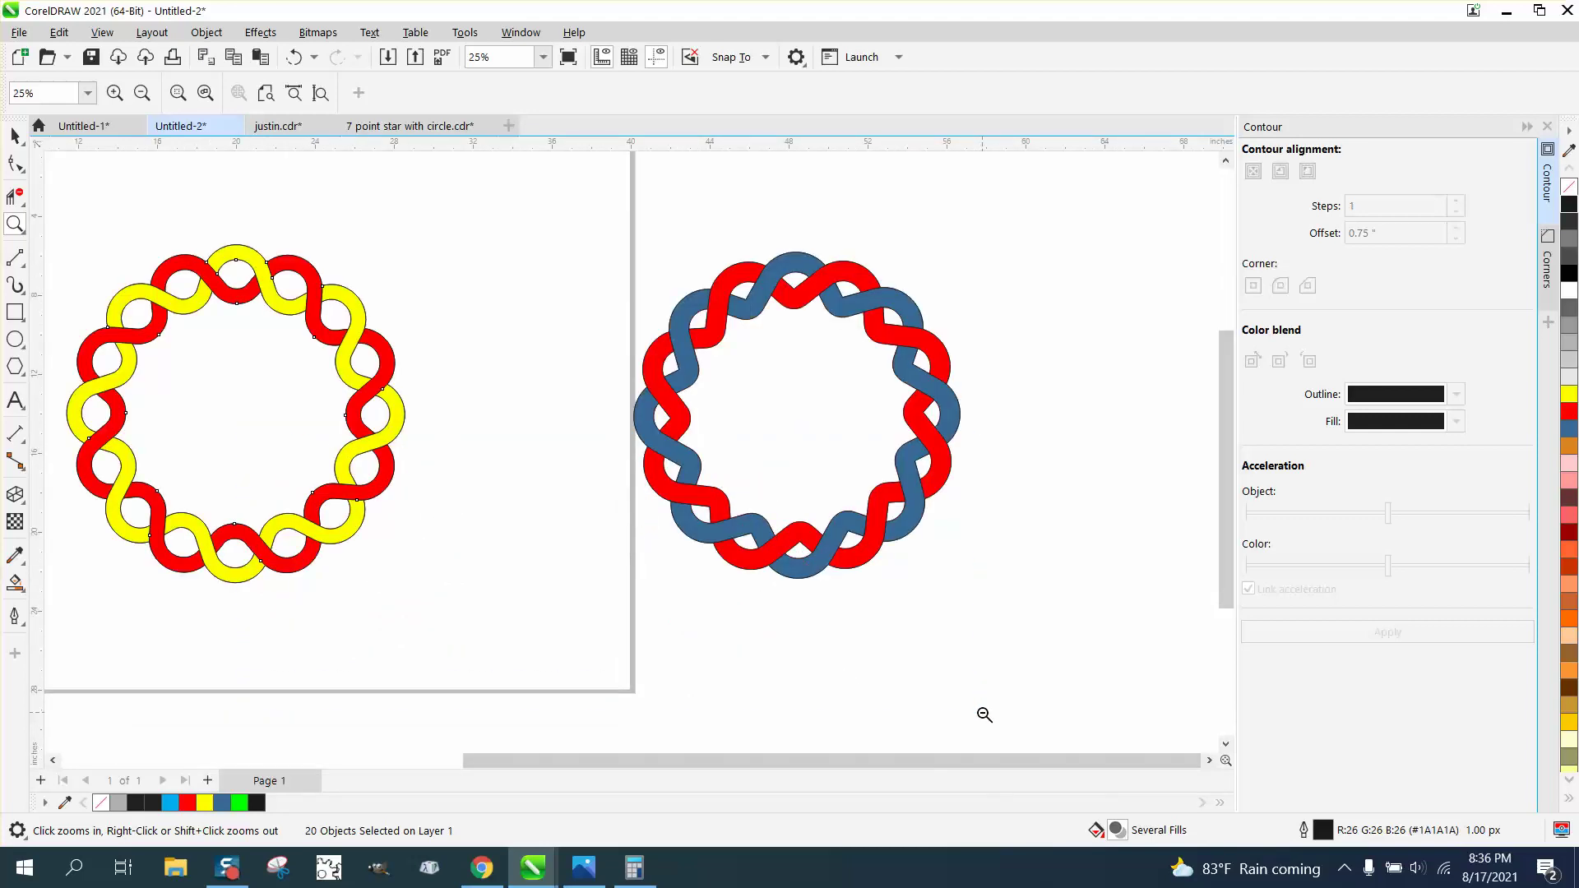